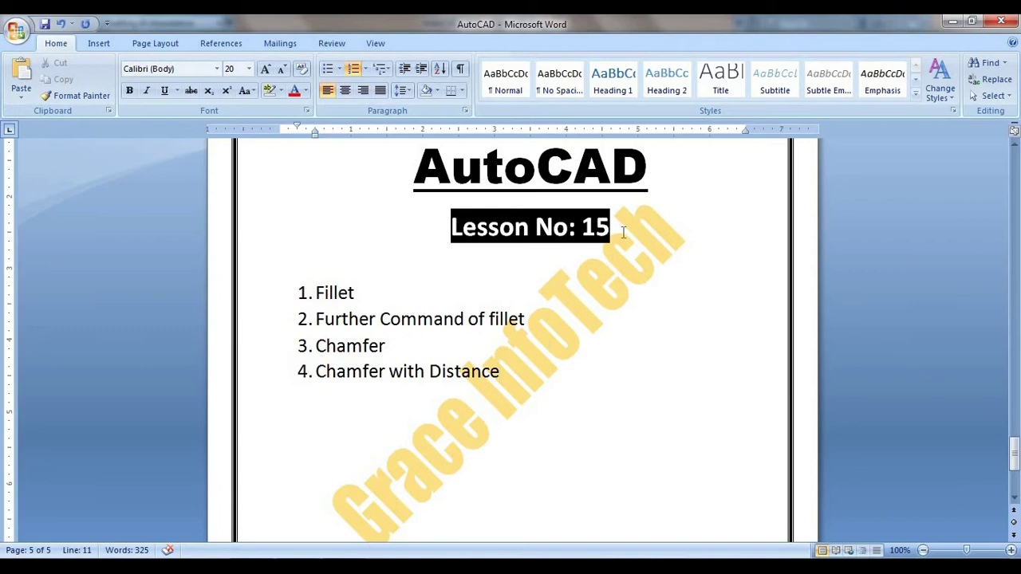
left_click_drag(611, 228, 582, 229)
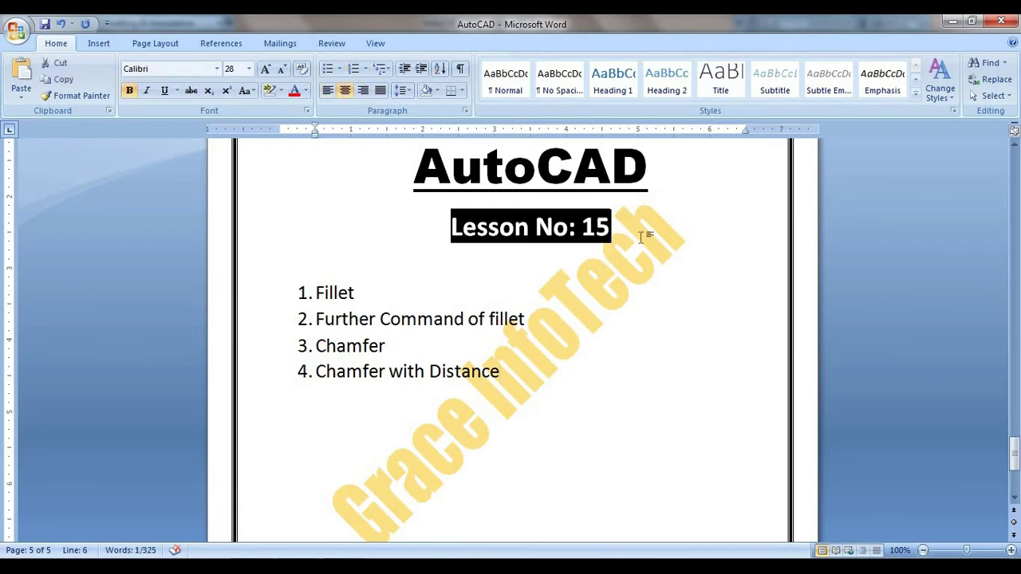
left_click(641, 237)
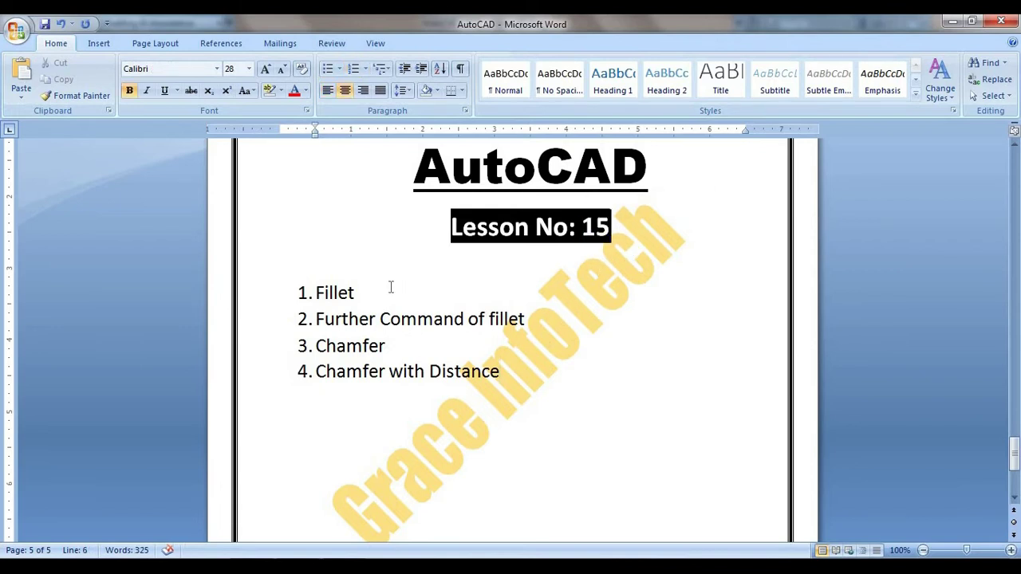
left_click(374, 292)
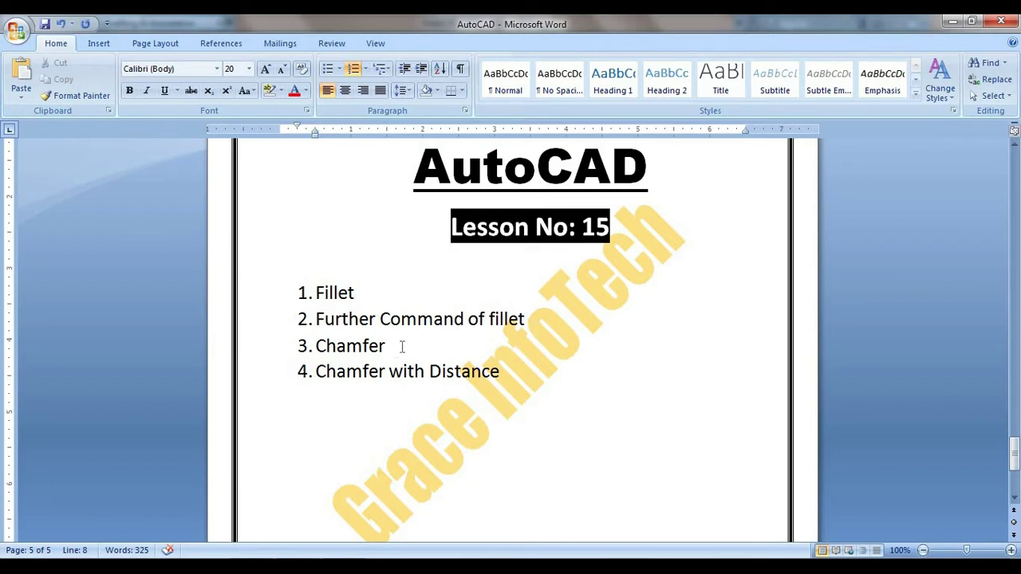
left_click(516, 371)
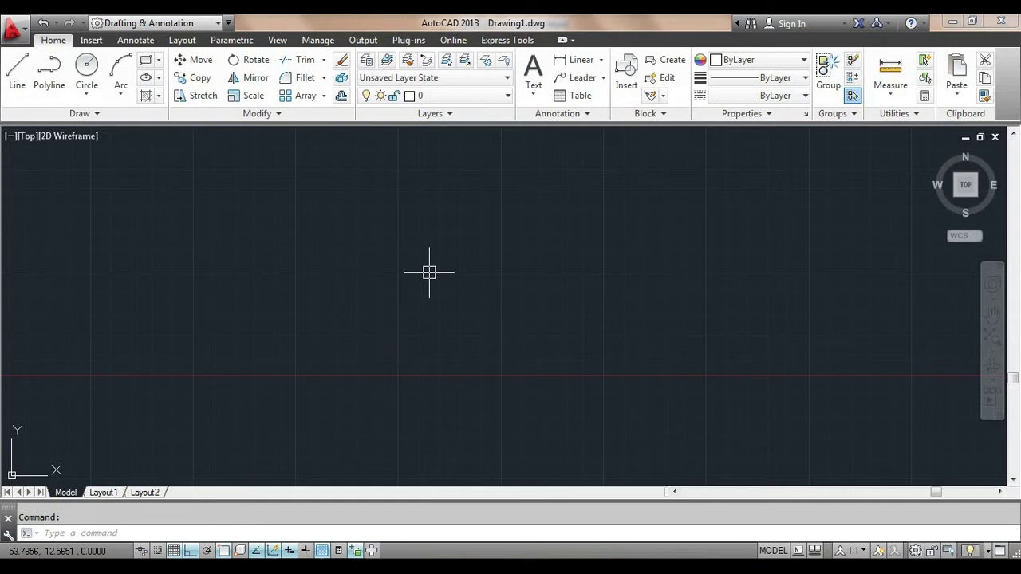
Step: Draw a rectangle just above the red X axis by picking two opposite corners
type("rec")
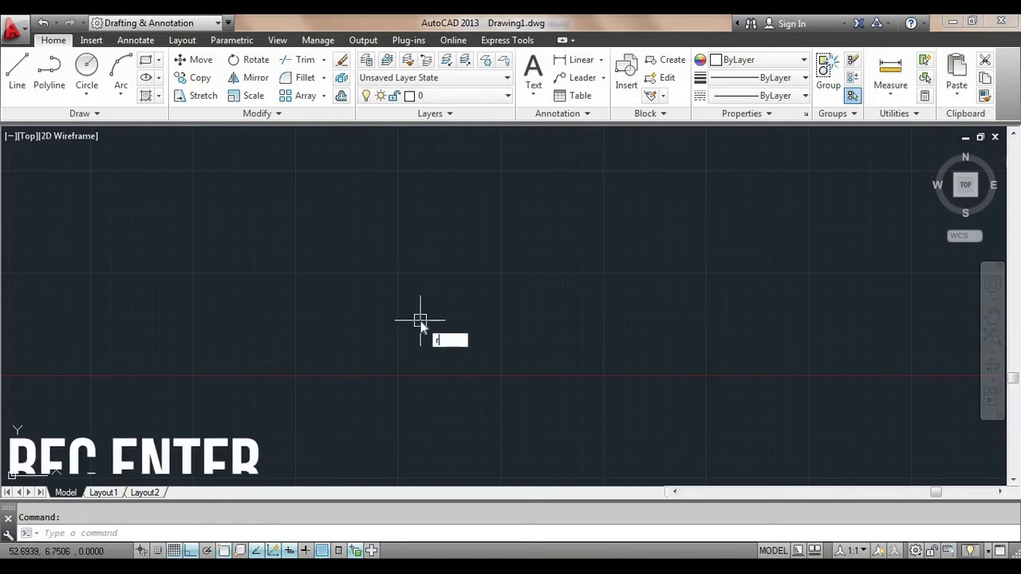
key("Return")
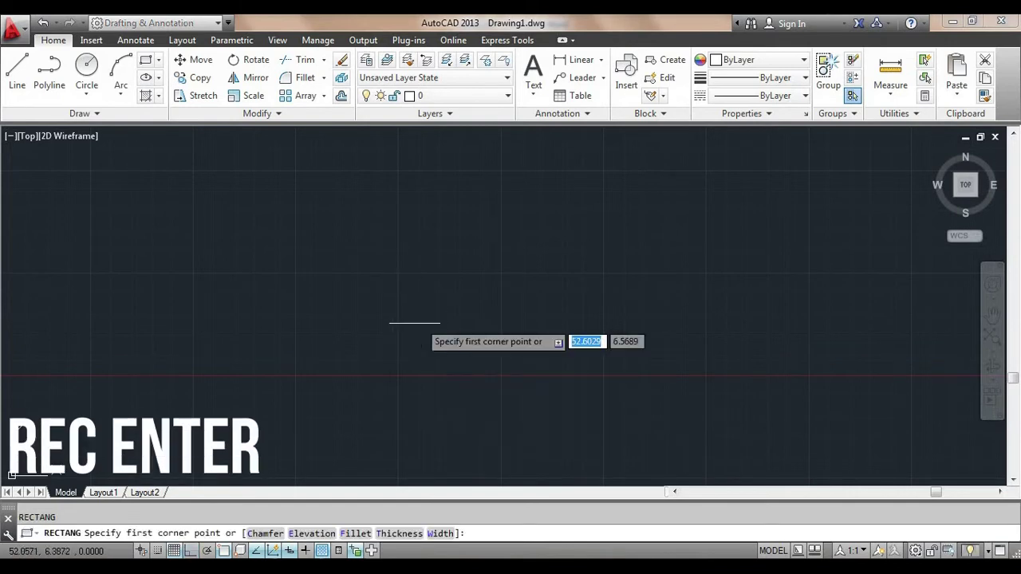
left_click(195, 182)
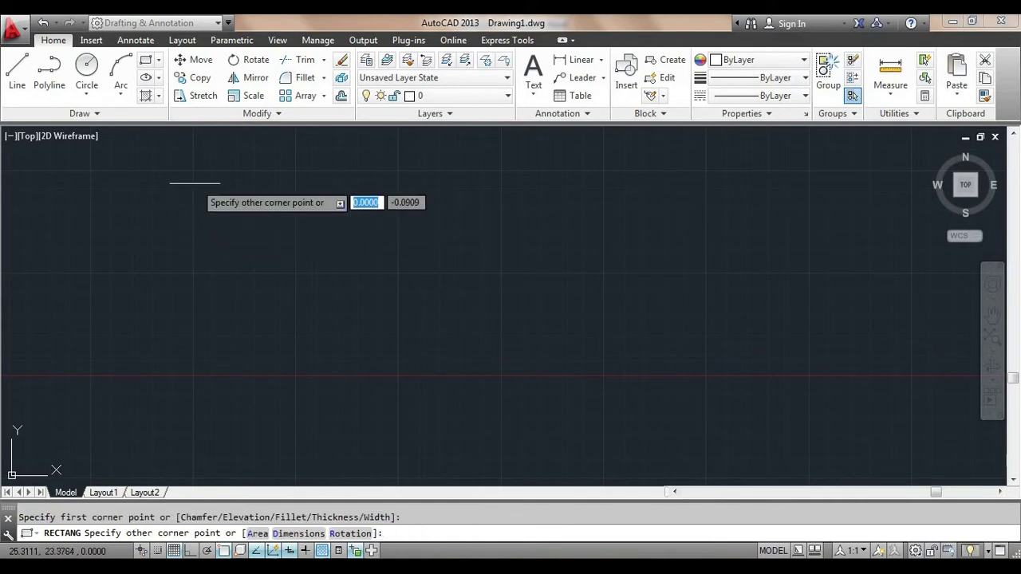
left_click(397, 349)
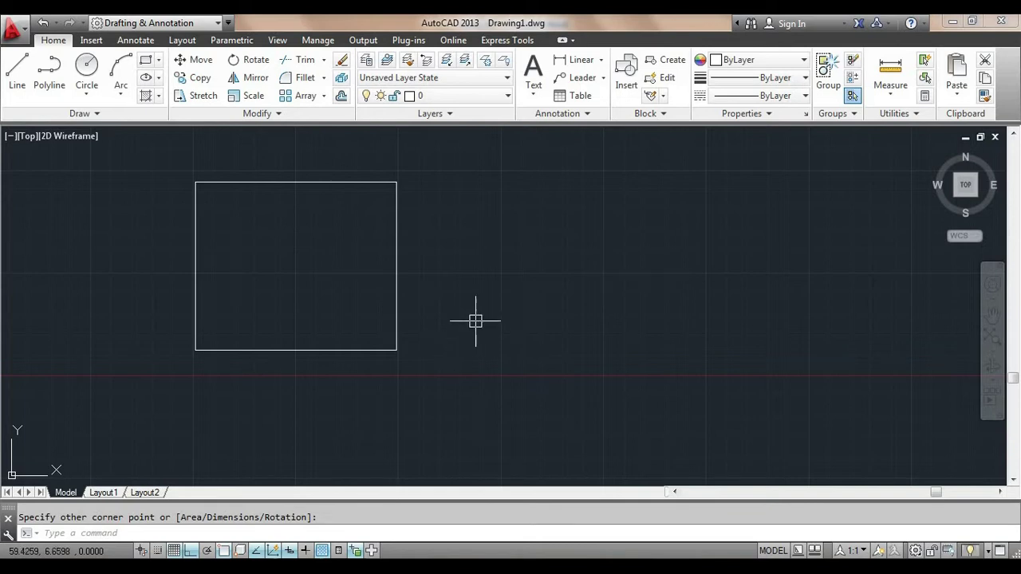
Step: Draw a second rectangle of similar size to the right of the first, starting level with its top edge
type("rec")
key("Return")
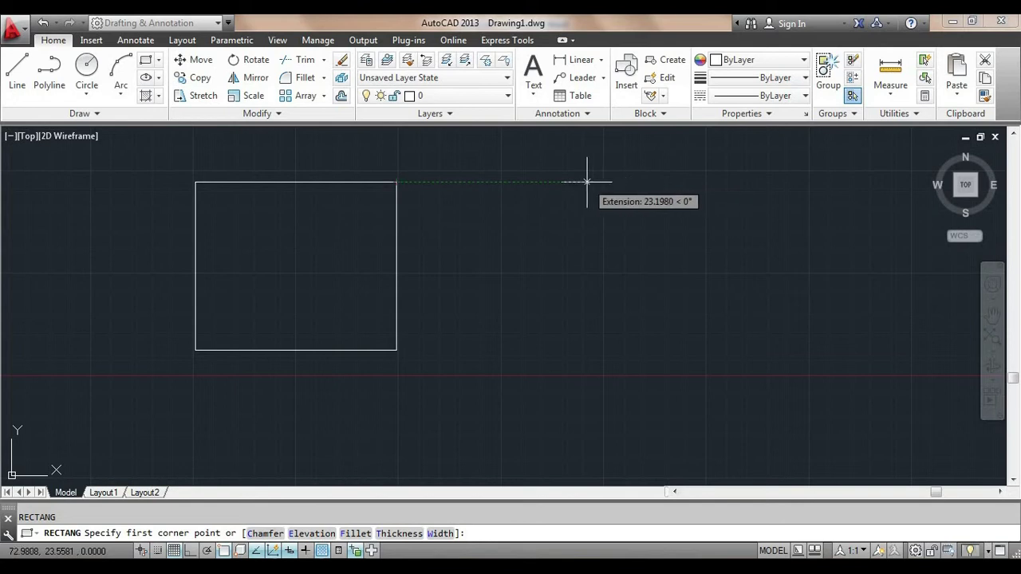
left_click(523, 182)
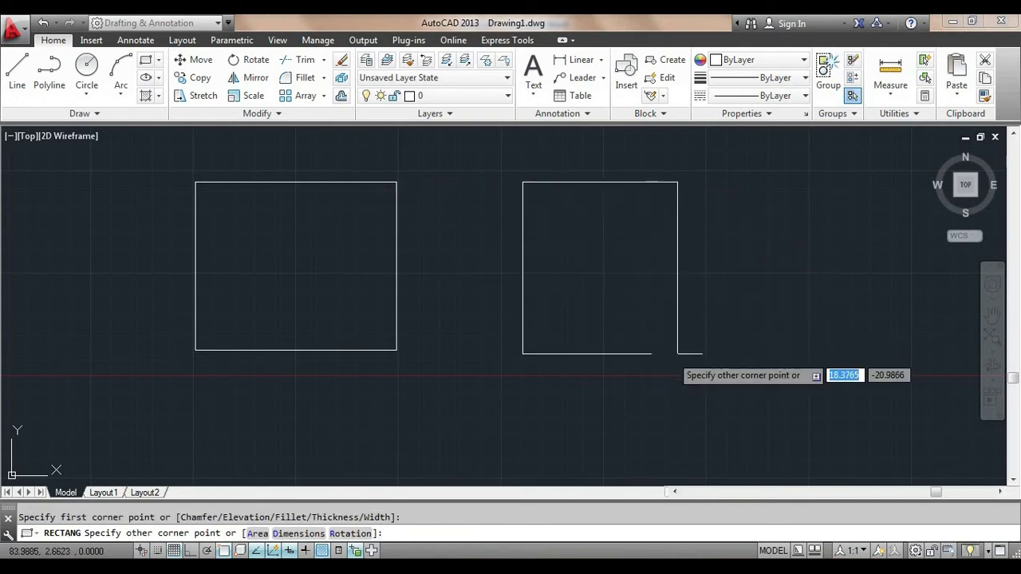
left_click(736, 352)
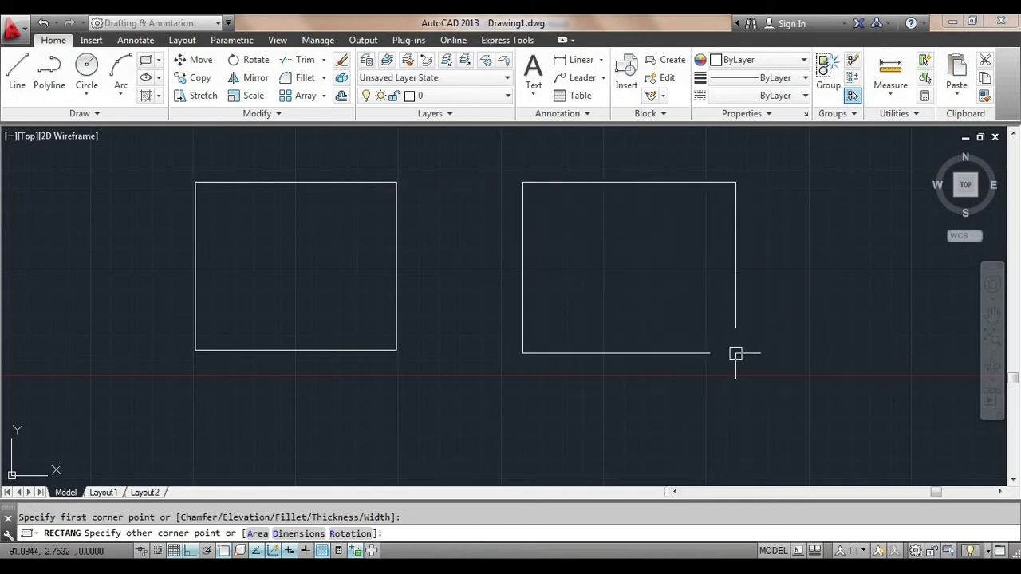
middle_click_drag(752, 343, 623, 349)
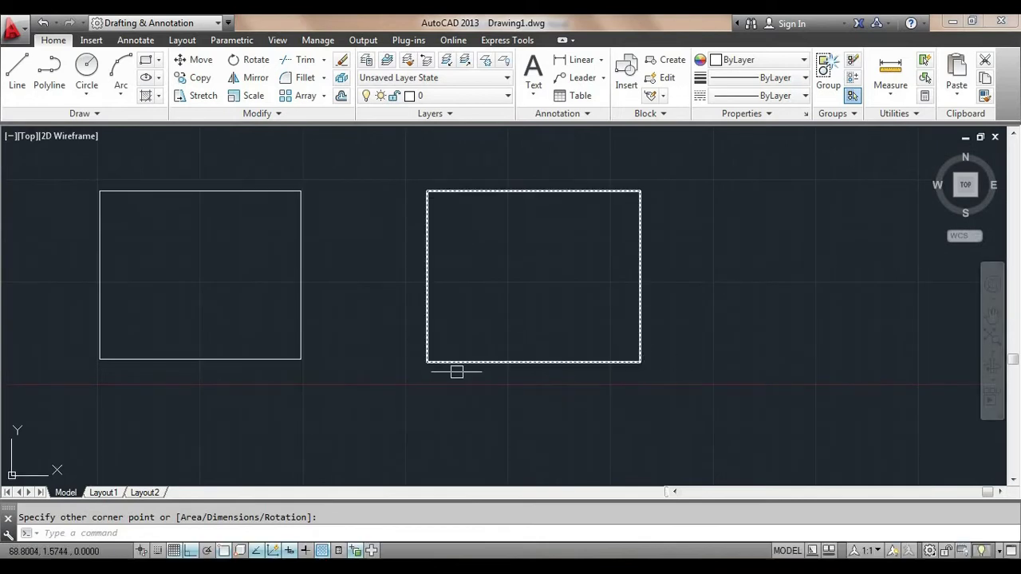
middle_click_drag(372, 338, 460, 343)
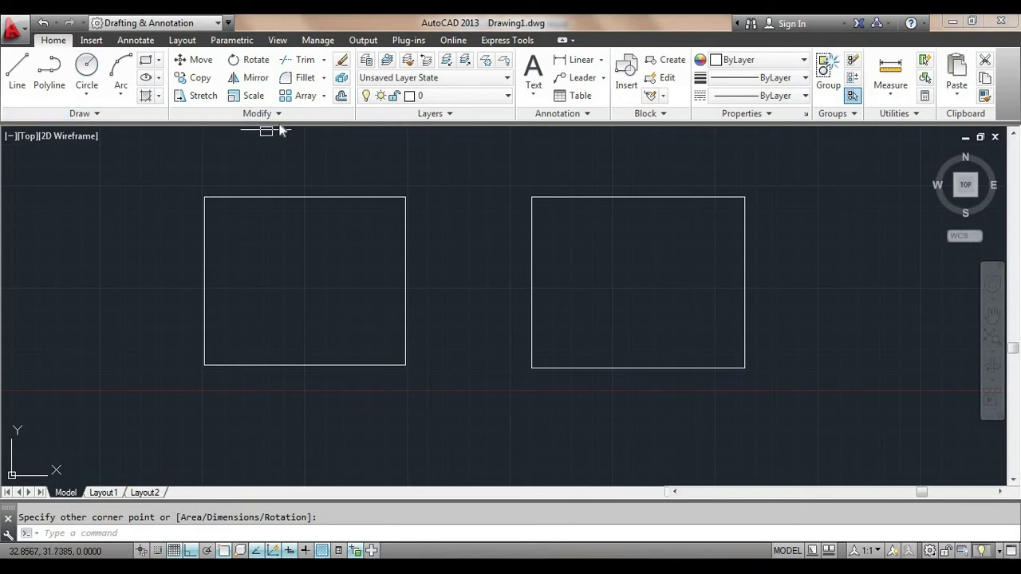
left_click(323, 82)
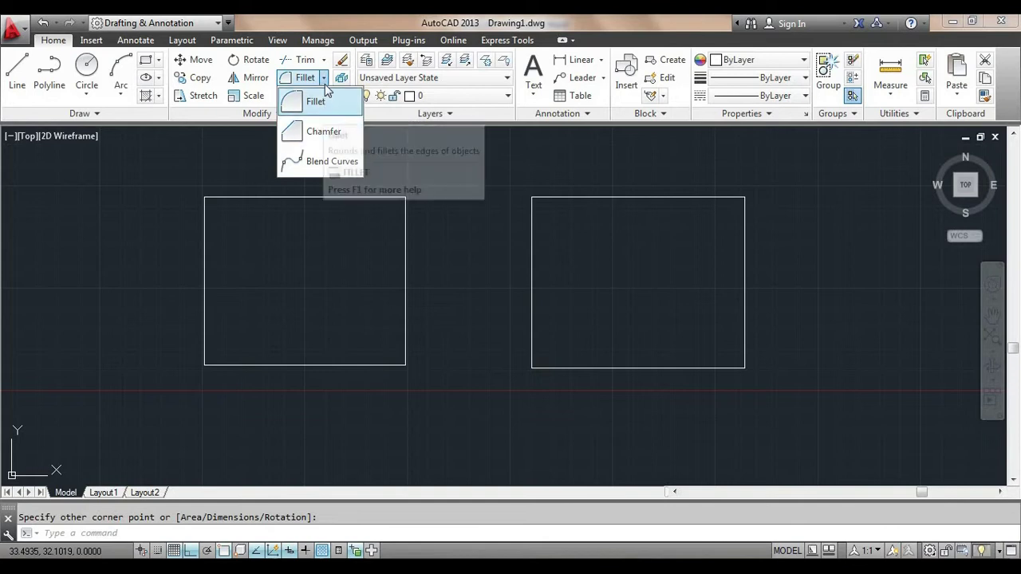
left_click(325, 79)
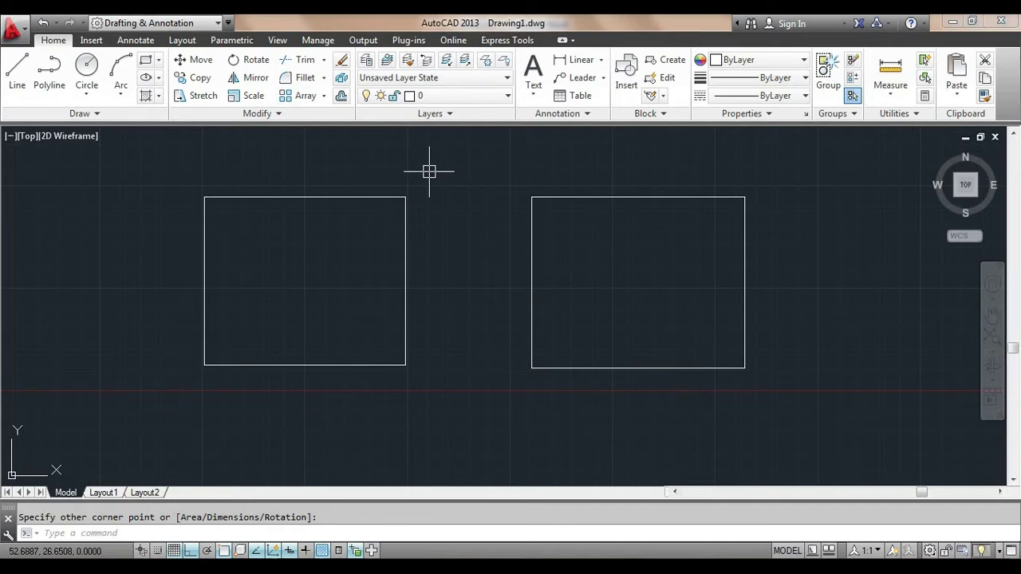
Step: Fillet the upper-right corner of the left rectangle with a radius of 8
type("F")
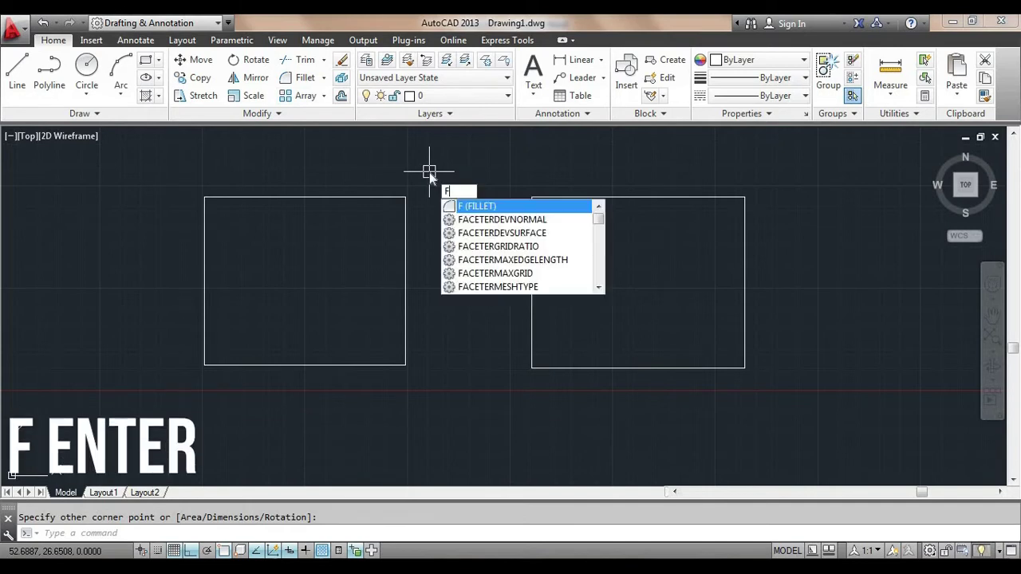
key("Return")
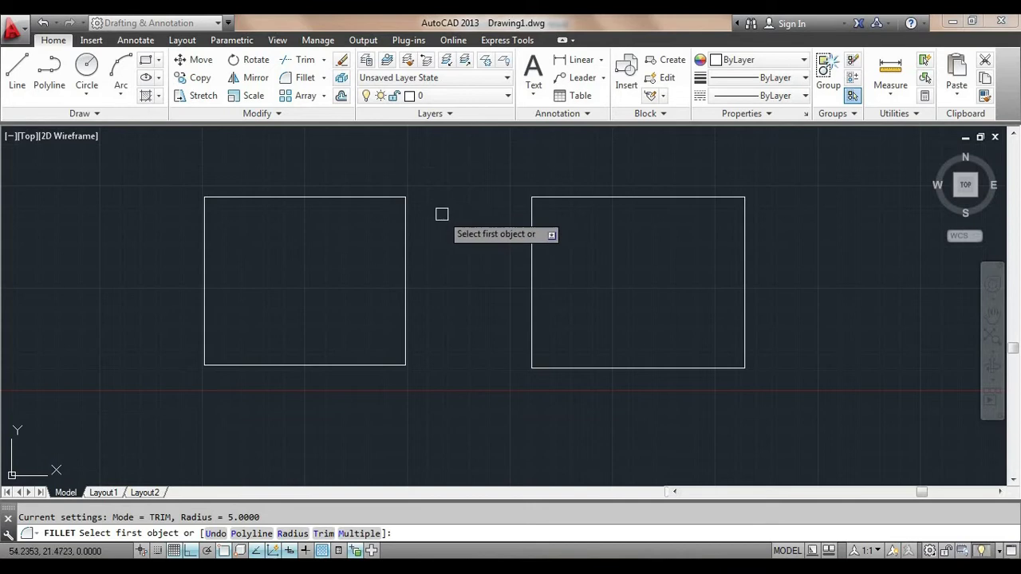
middle_click_drag(439, 213, 414, 207)
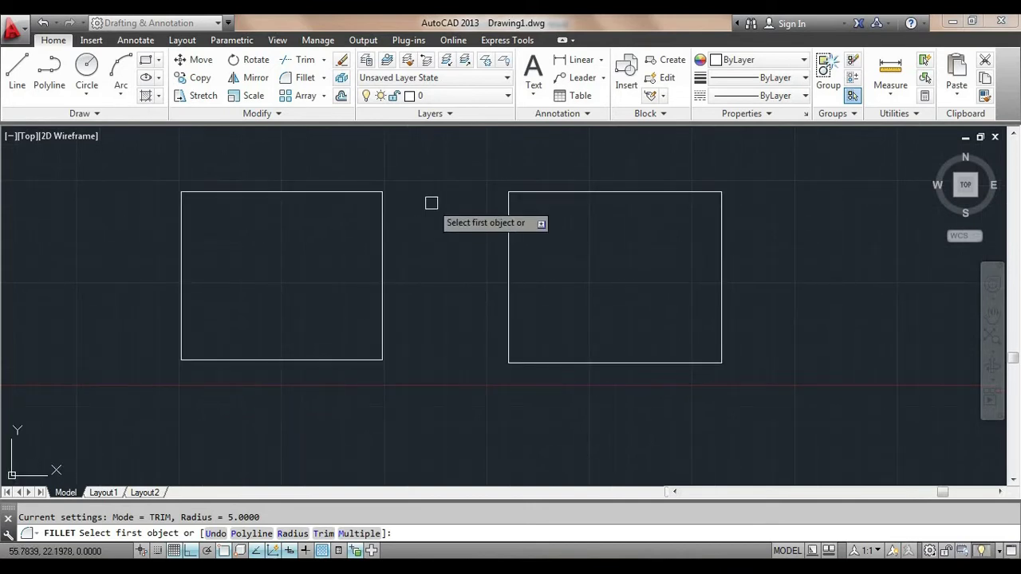
left_click(347, 191)
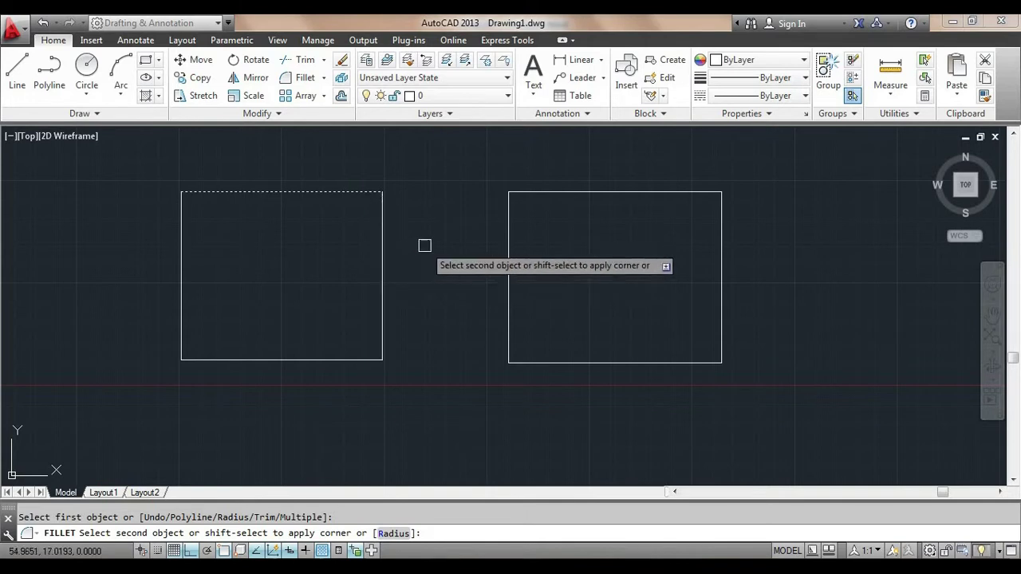
type("r")
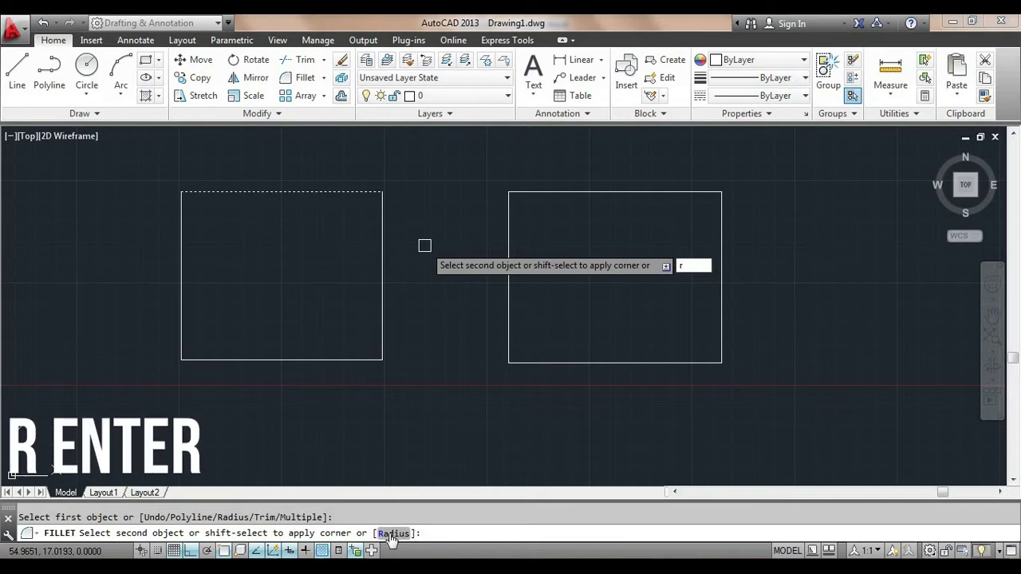
key("Return")
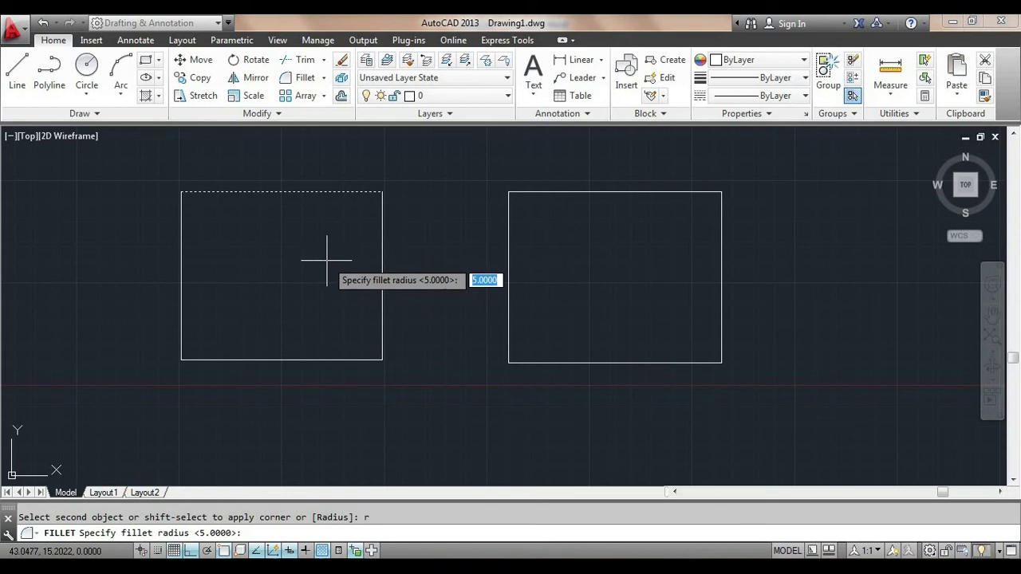
type("5")
type("0")
key("BackSpace")
key("BackSpace")
type("8")
key("Return")
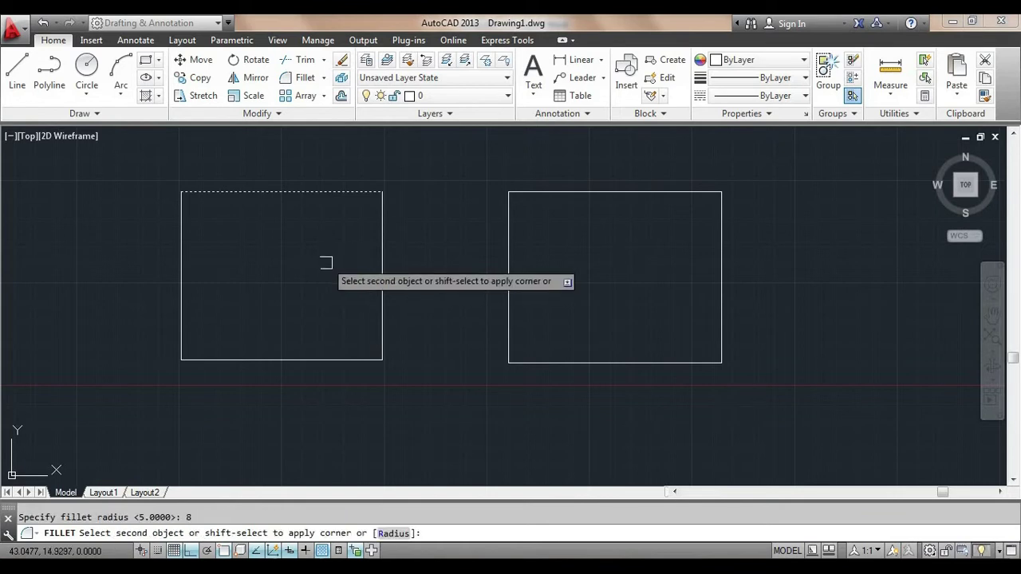
left_click(383, 225)
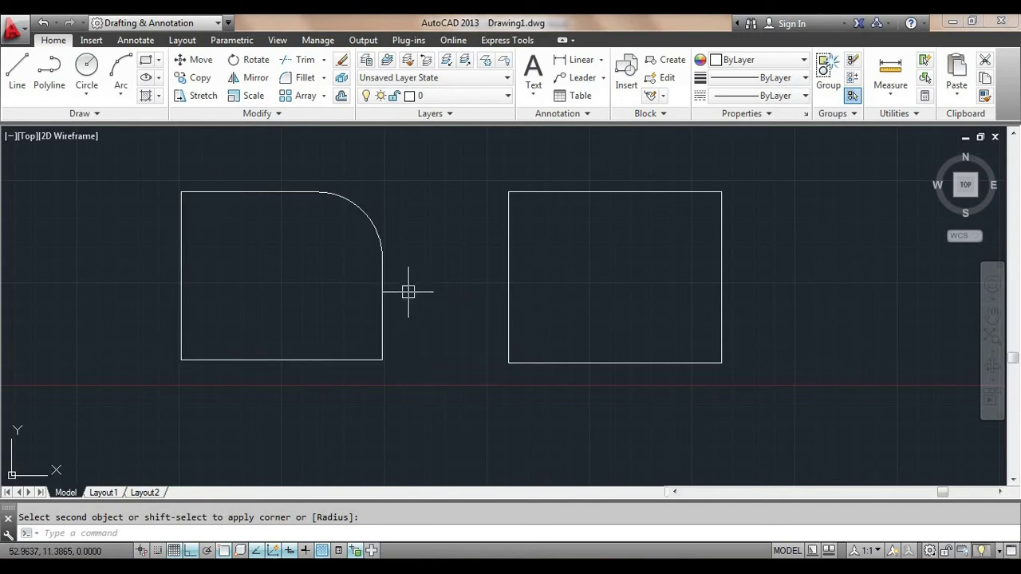
key("Escape")
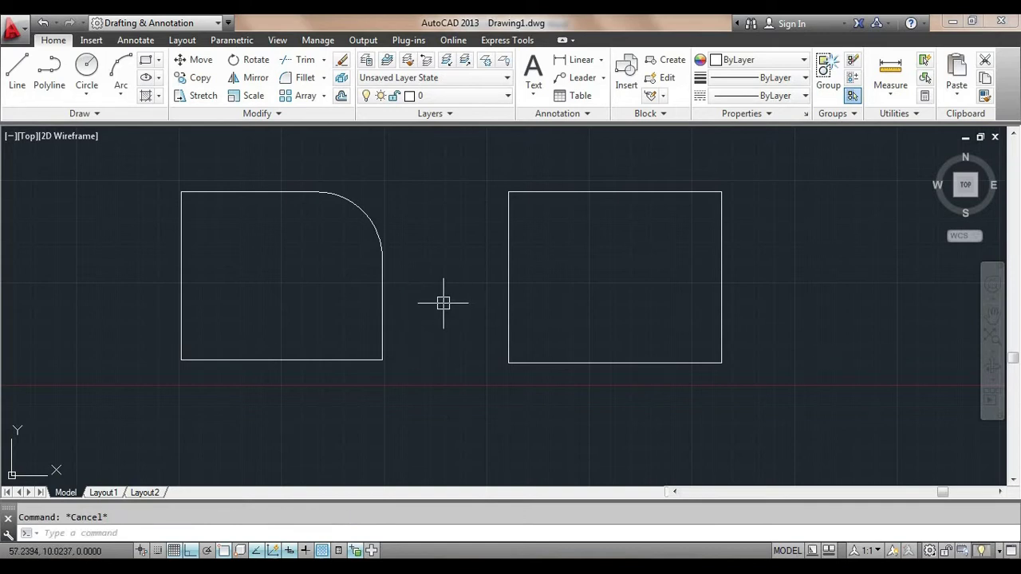
Step: Fillet the upper-left corner of the left rectangle in No trim mode, keeping the original corner edges
key("Return")
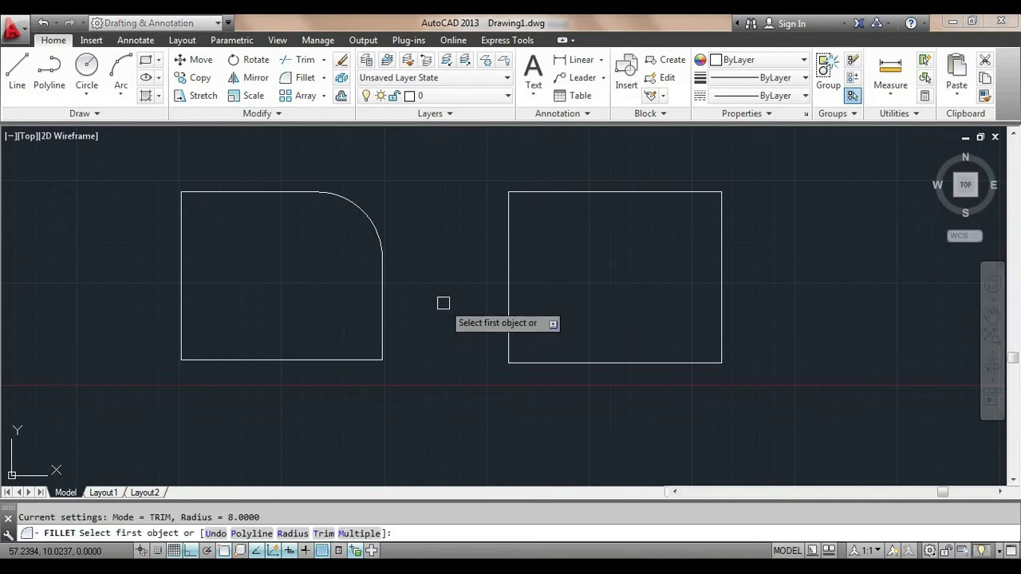
middle_click_drag(441, 297, 443, 280)
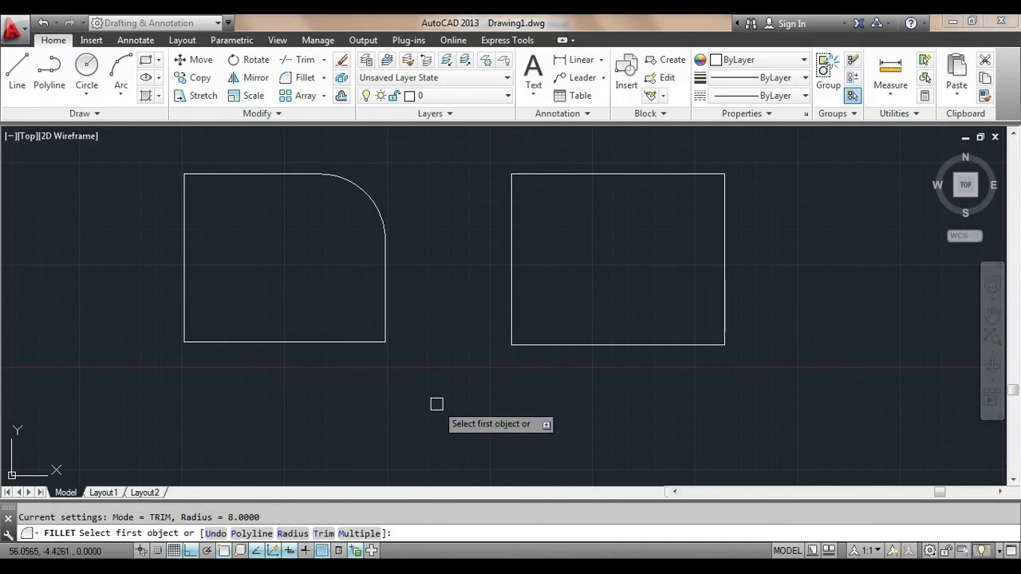
scroll(436, 404, "down", 2)
middle_click_drag(433, 399, 410, 419)
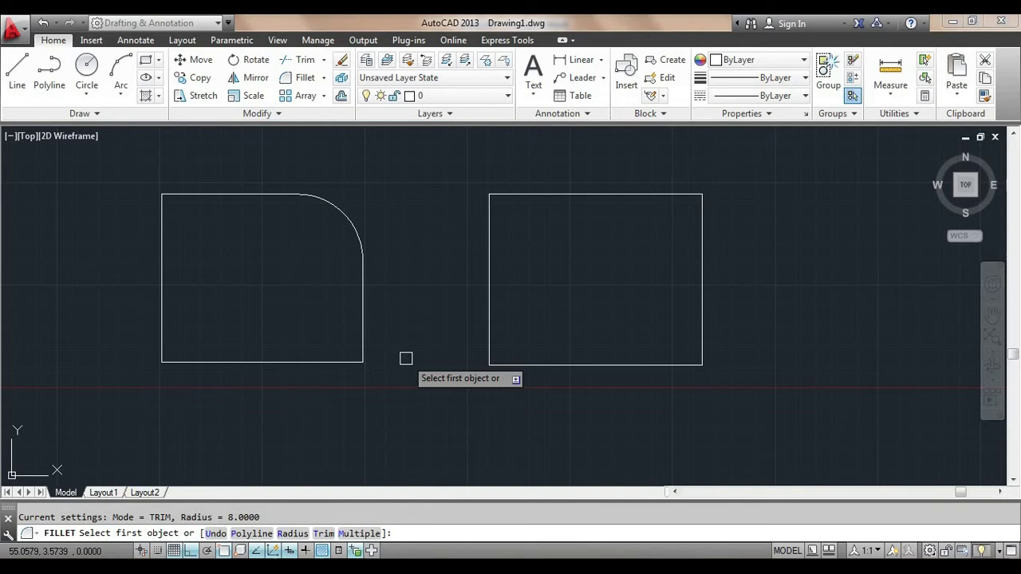
type("t")
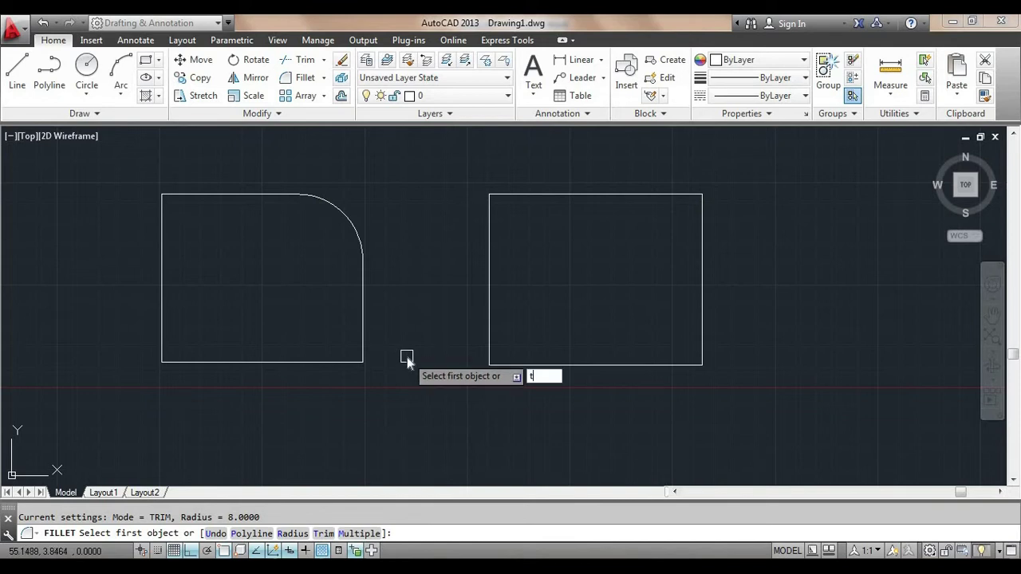
key("Return")
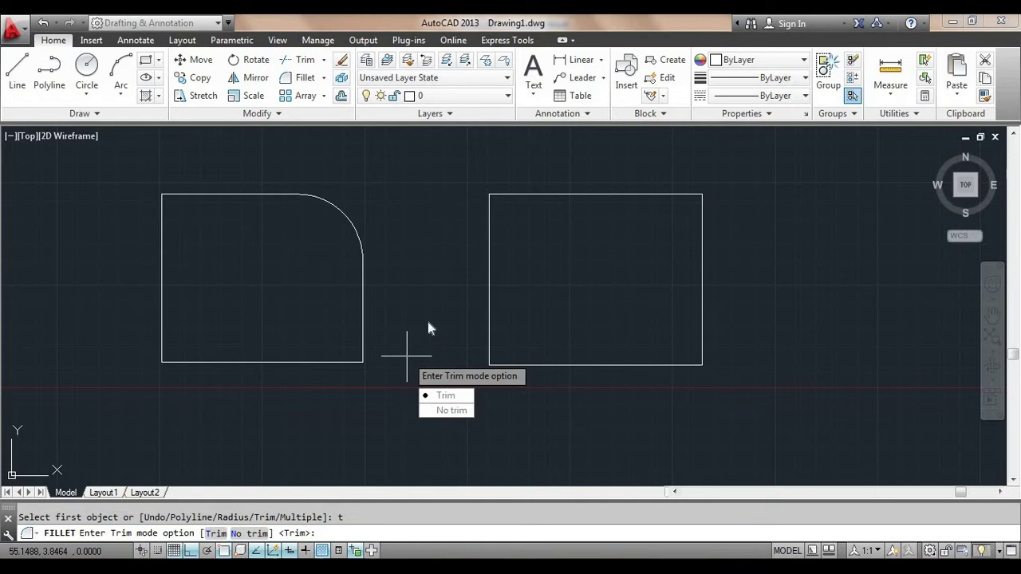
left_click(453, 410)
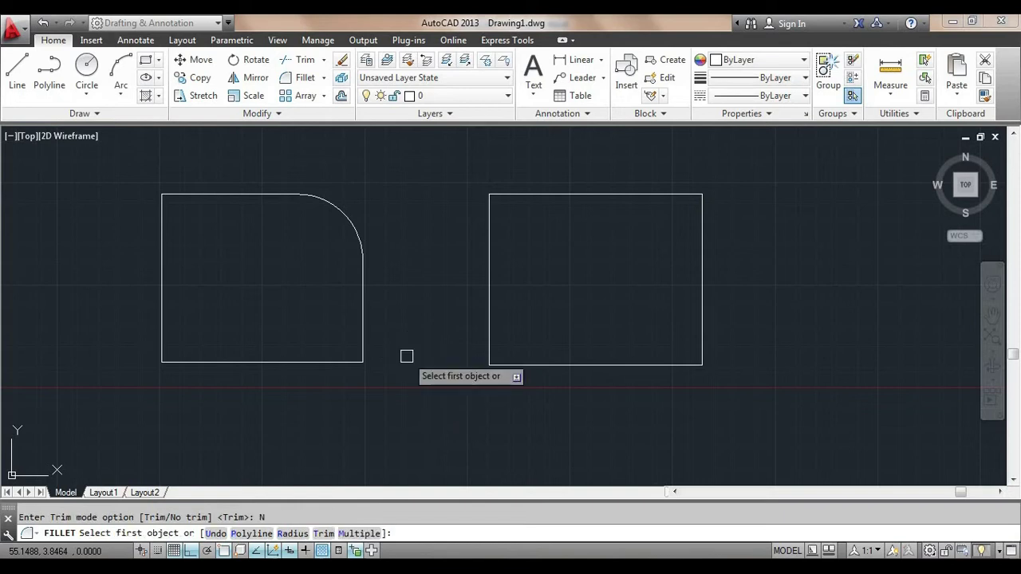
left_click(187, 196)
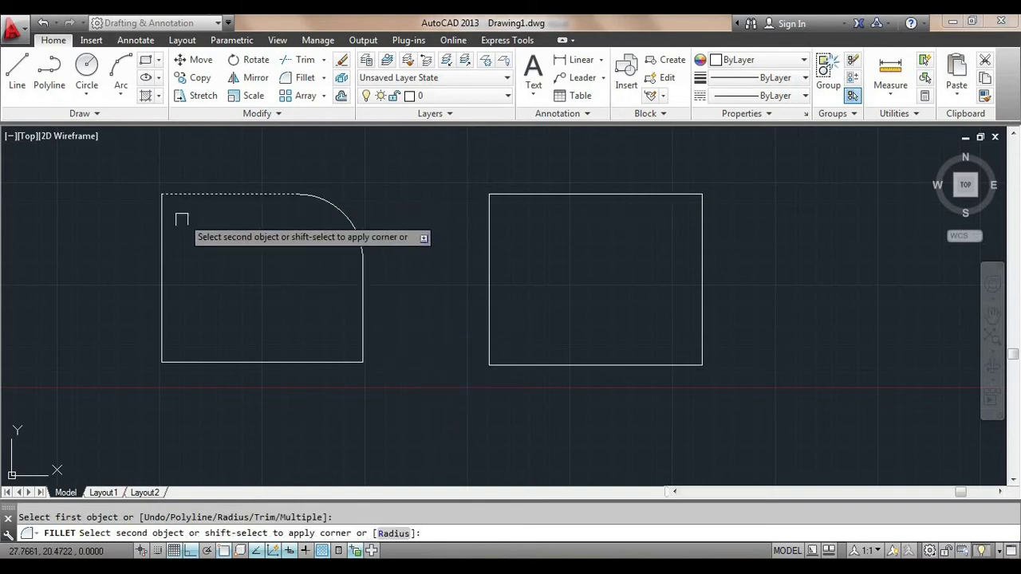
left_click(163, 247)
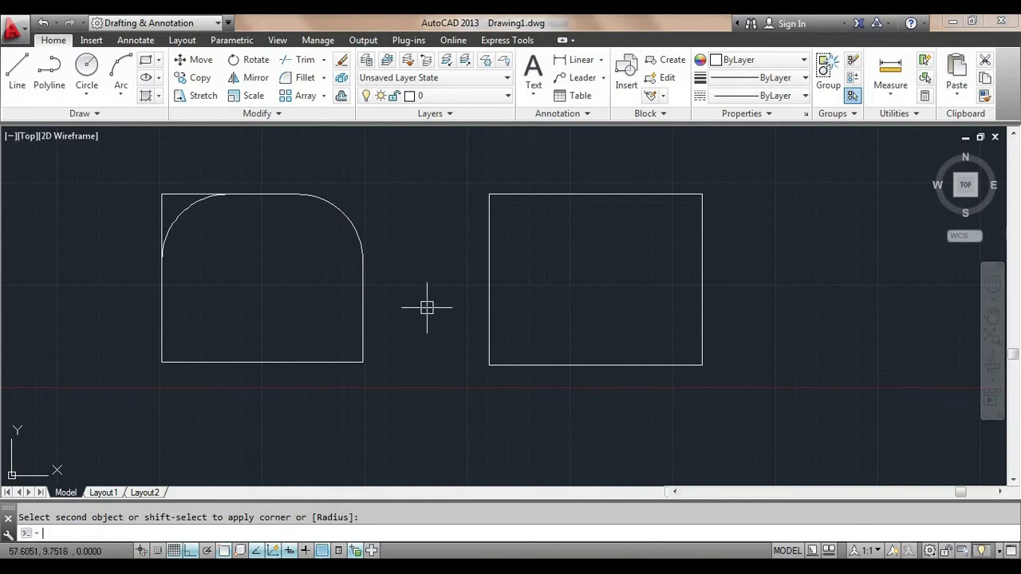
key("Escape")
Step: Fillet all corners of the plain right rectangle at once with the Polyline option, keeping No trim mode and radius 8
type("f")
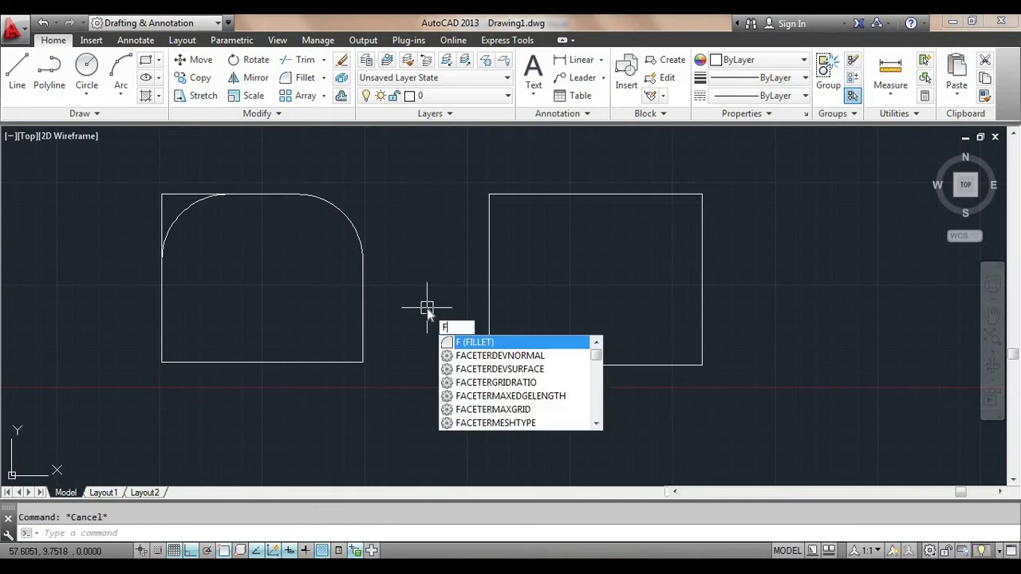
key("Return")
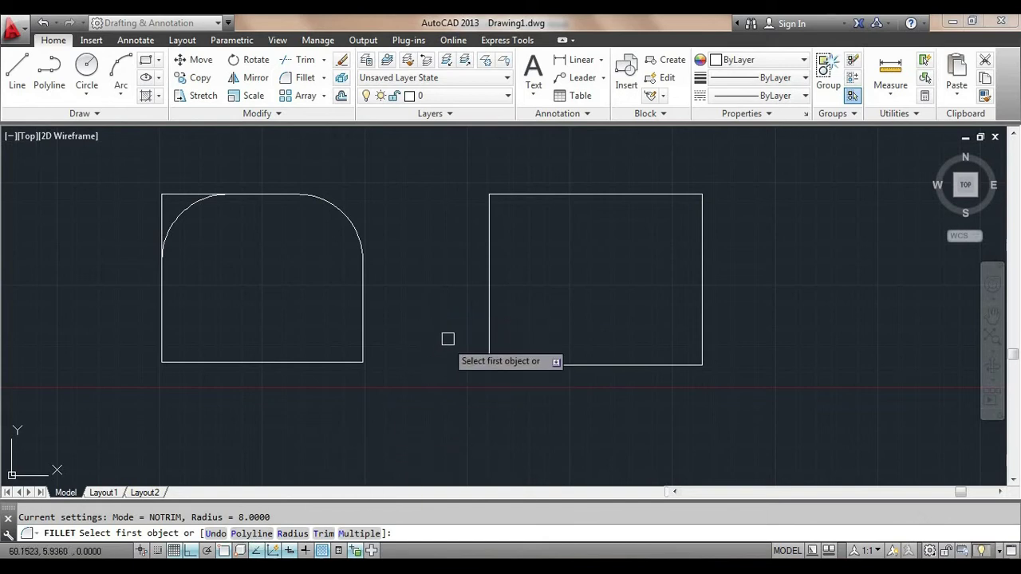
scroll(445, 335, "down", 2)
middle_click_drag(437, 327, 427, 322)
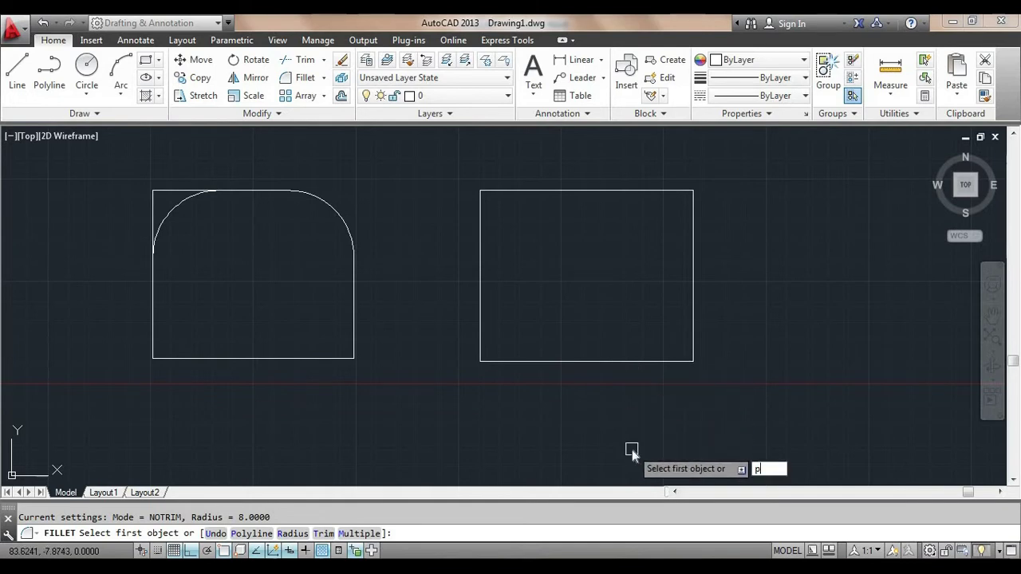
type("p")
key("Return")
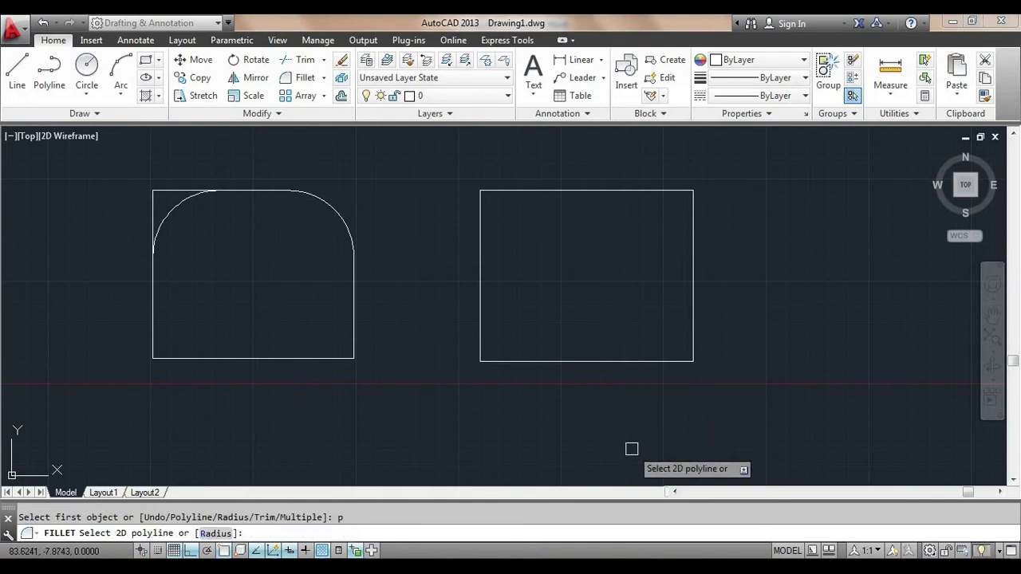
left_click(694, 238)
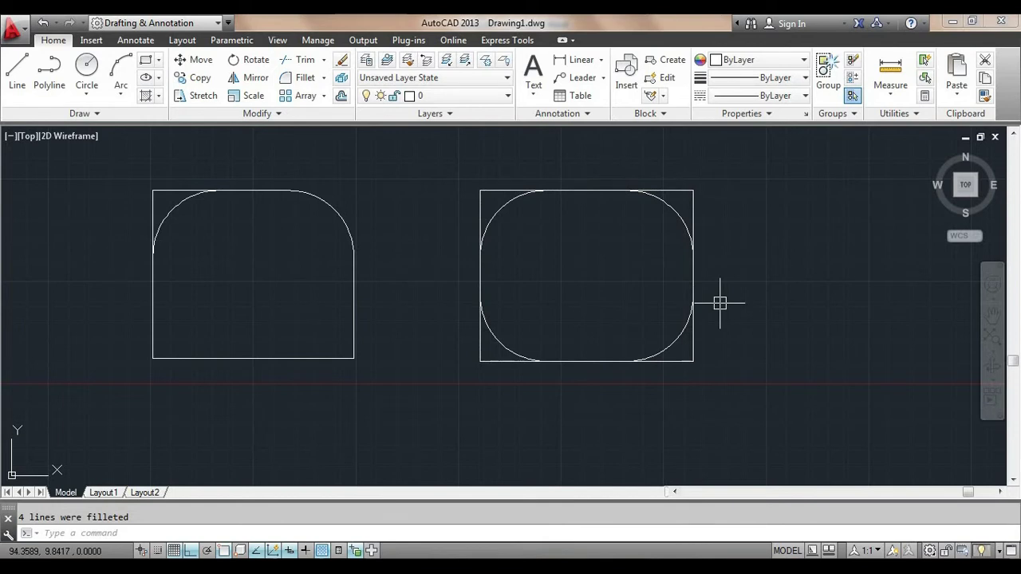
middle_click_drag(720, 303, 679, 308)
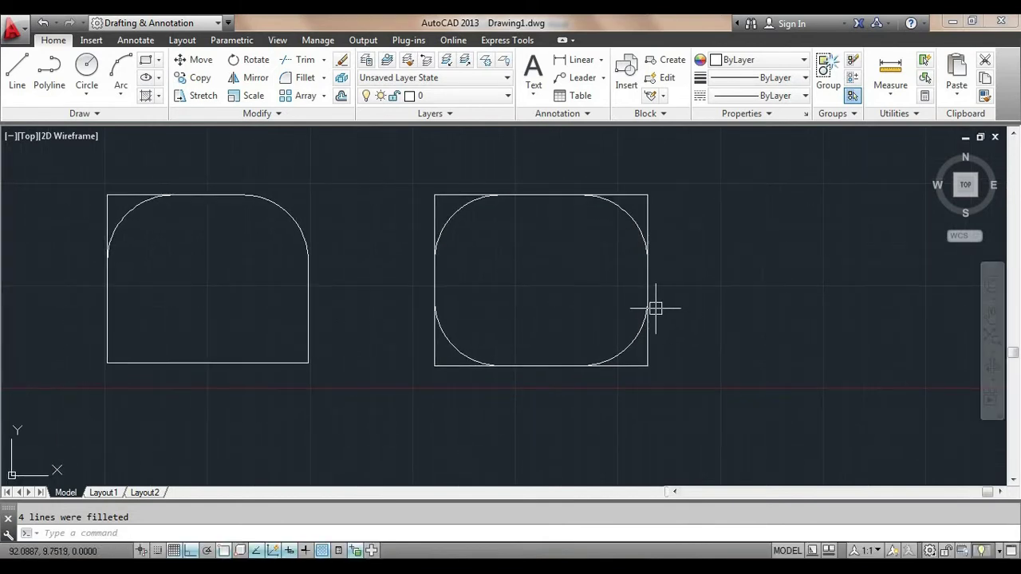
Step: Undo the No trim polyline fillet on the right rectangle
key("ctrl+z")
key("ctrl+z")
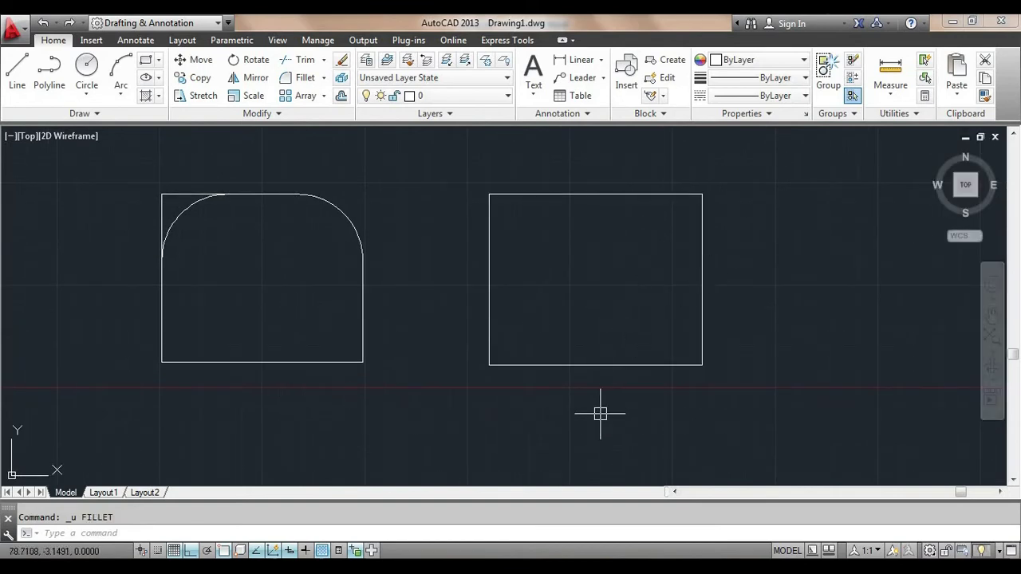
type("f")
key("Return")
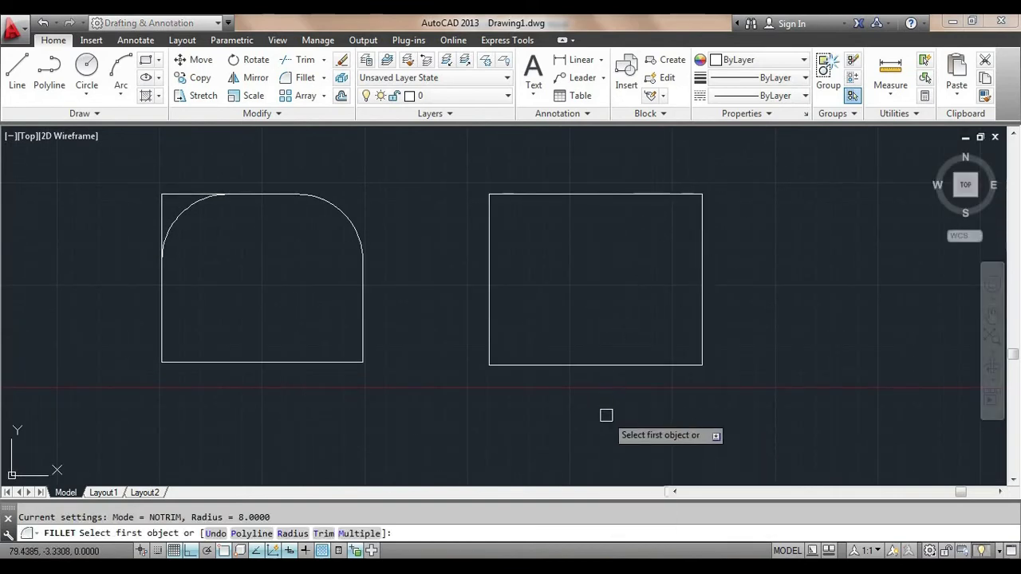
type("p")
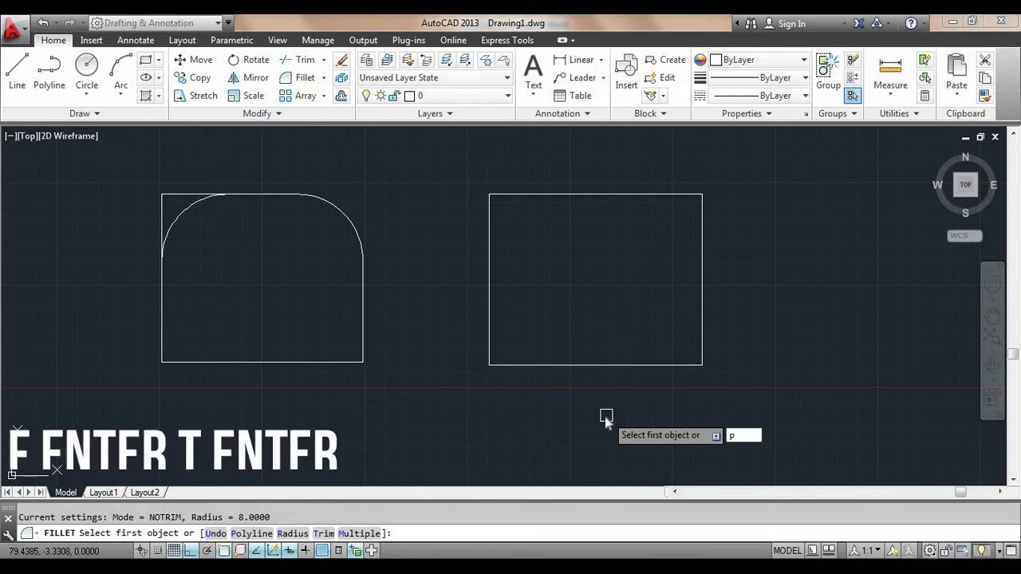
key("Return")
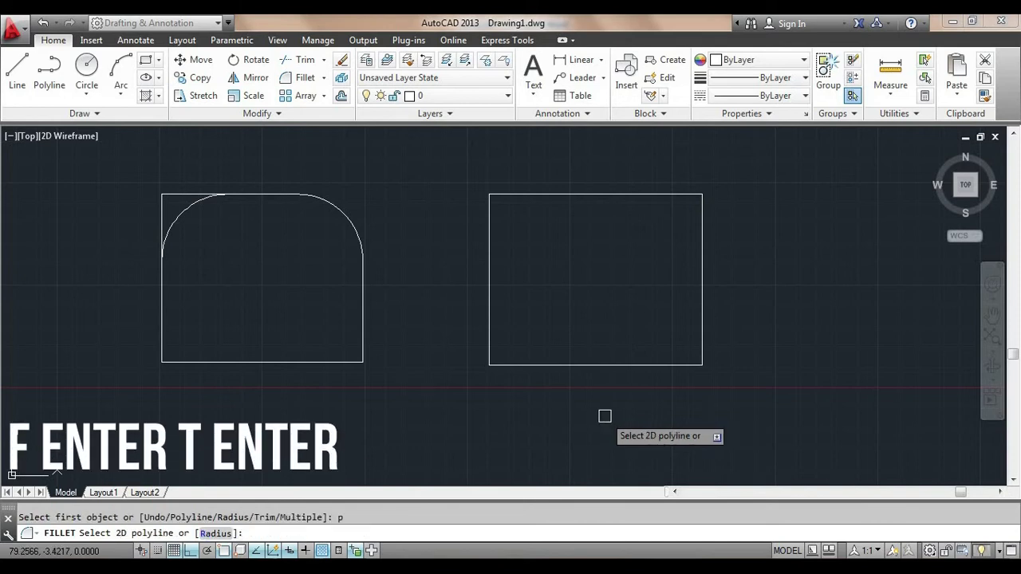
key("Escape")
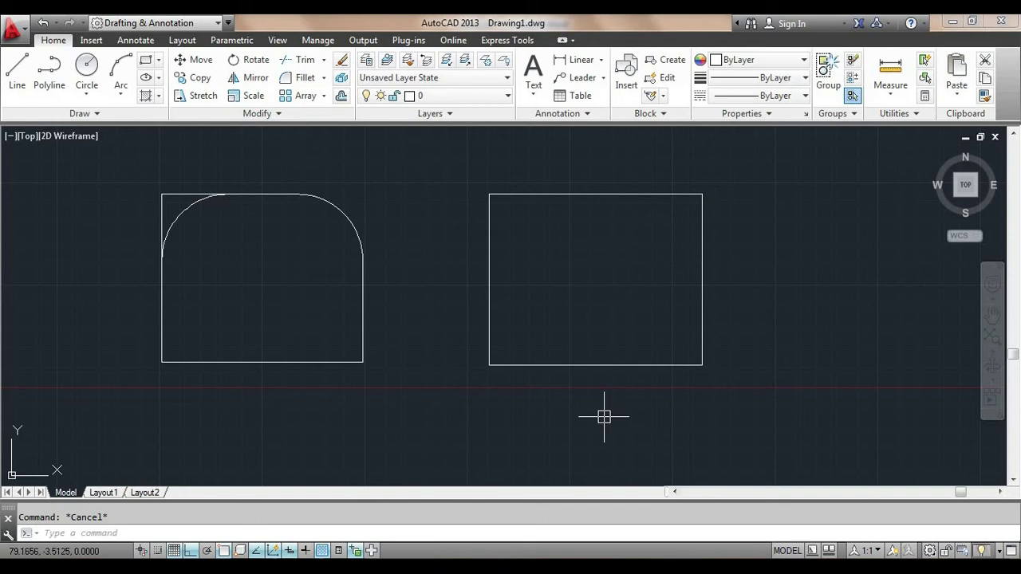
Step: Switch Fillet to Trim mode and round all corners of the right rectangle at once with the Polyline option
key("Return")
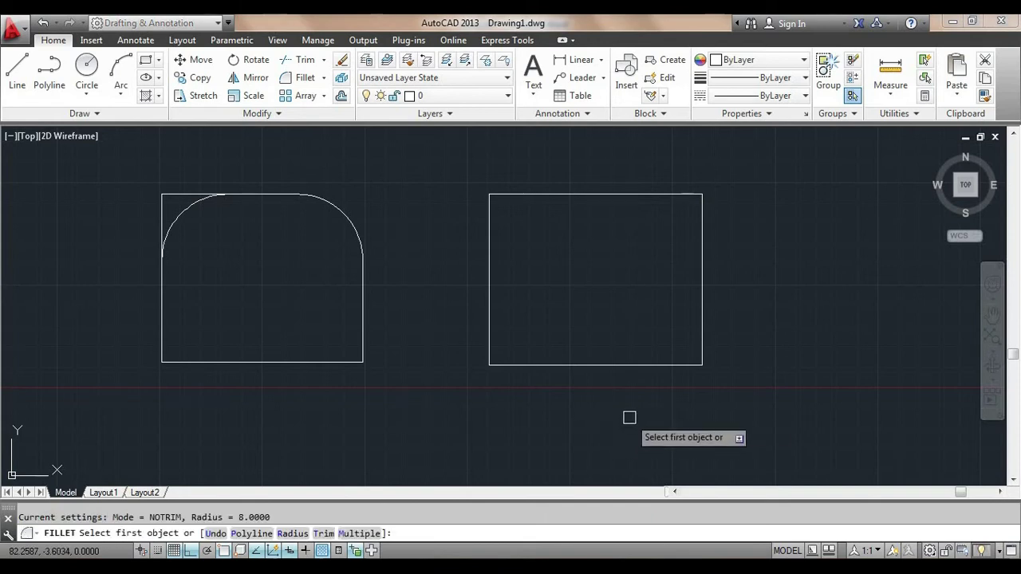
type("t")
key("Return")
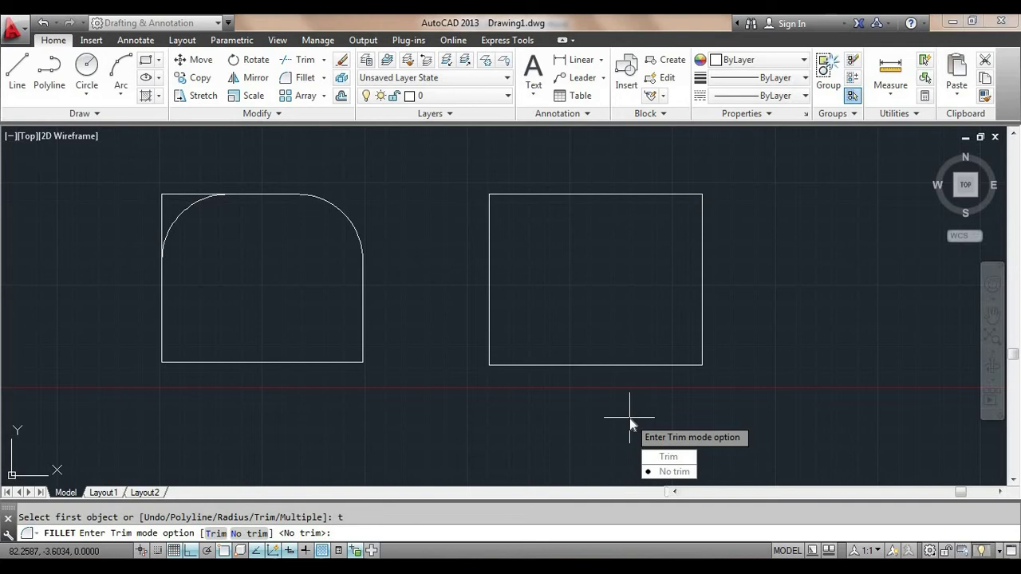
left_click(668, 456)
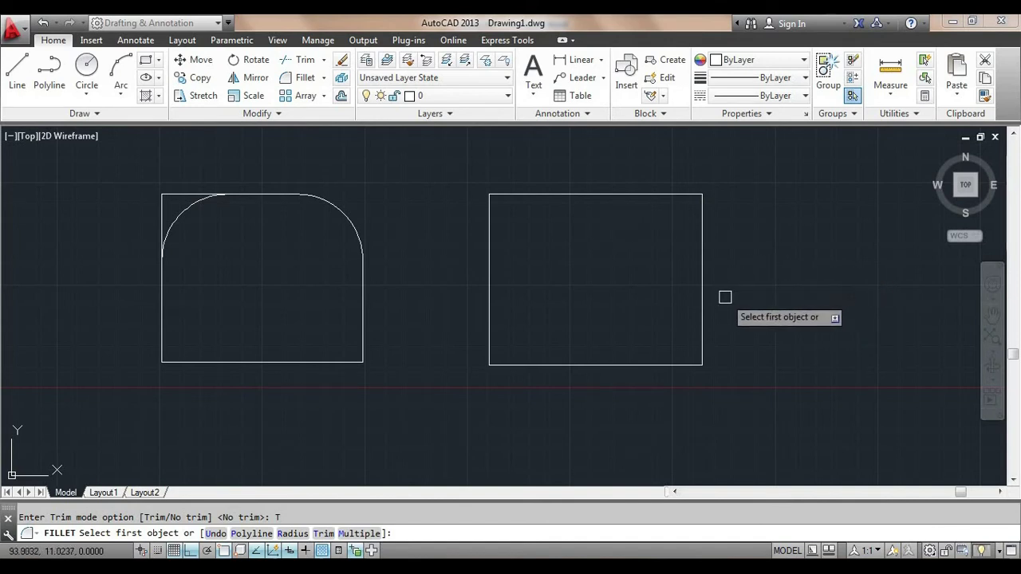
type("p")
key("Return")
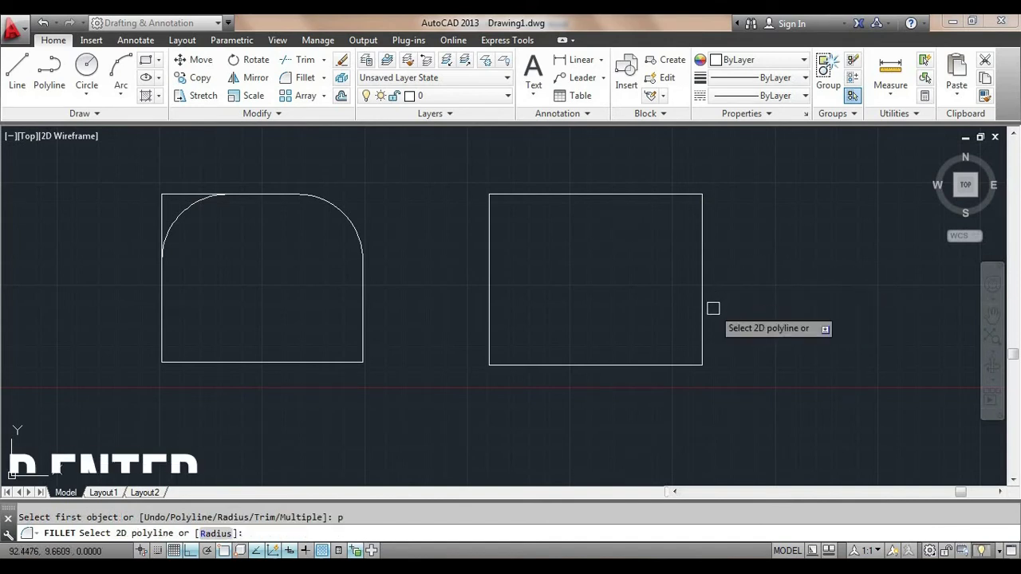
left_click(702, 283)
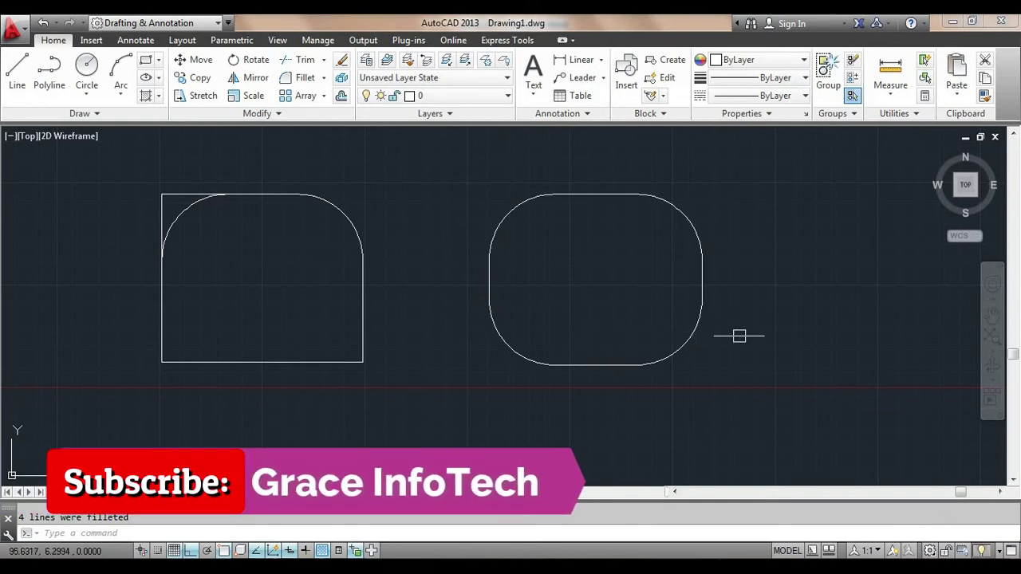
type("f")
key("Return")
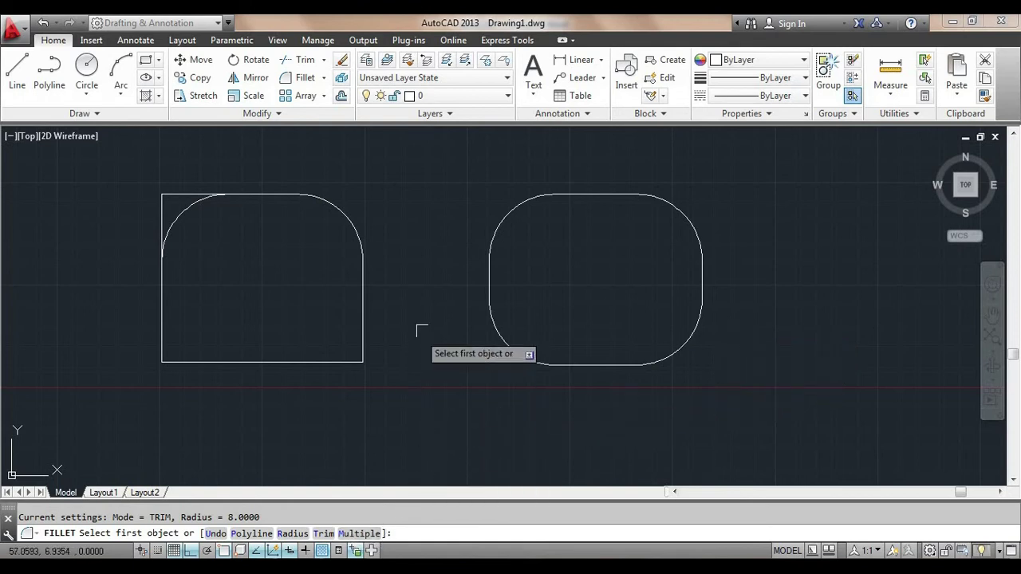
key("Escape")
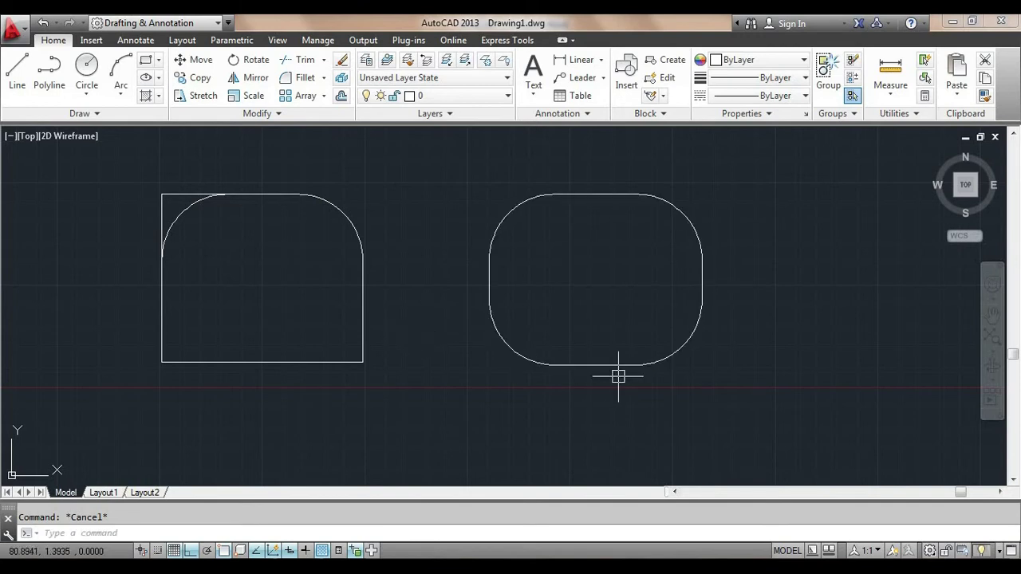
Step: Draw a third rectangle about 23.6 by 19.2 to the right of the rounded one by picking two opposite corners
middle_click_drag(730, 396, 668, 396)
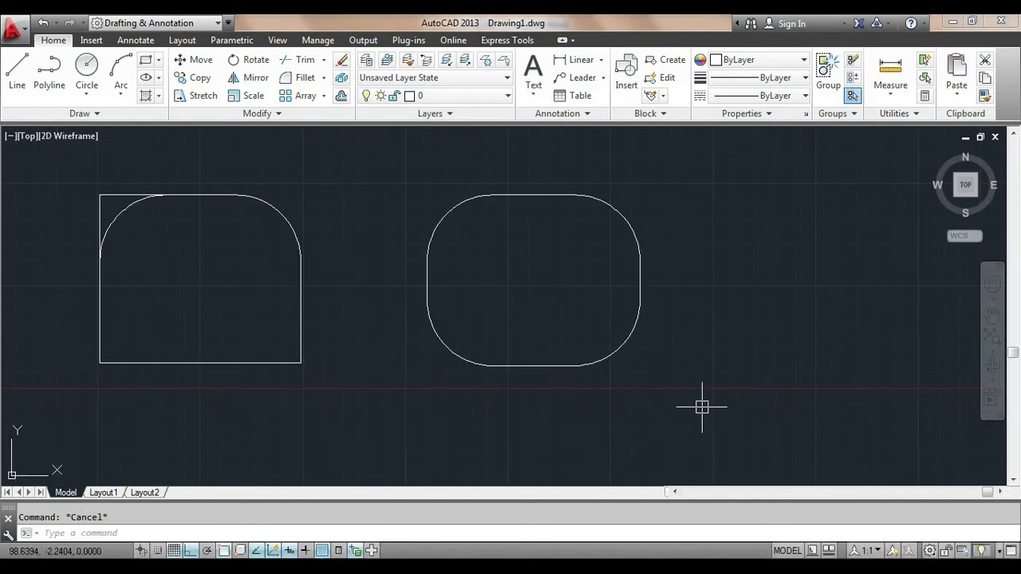
type("rec")
key("Return")
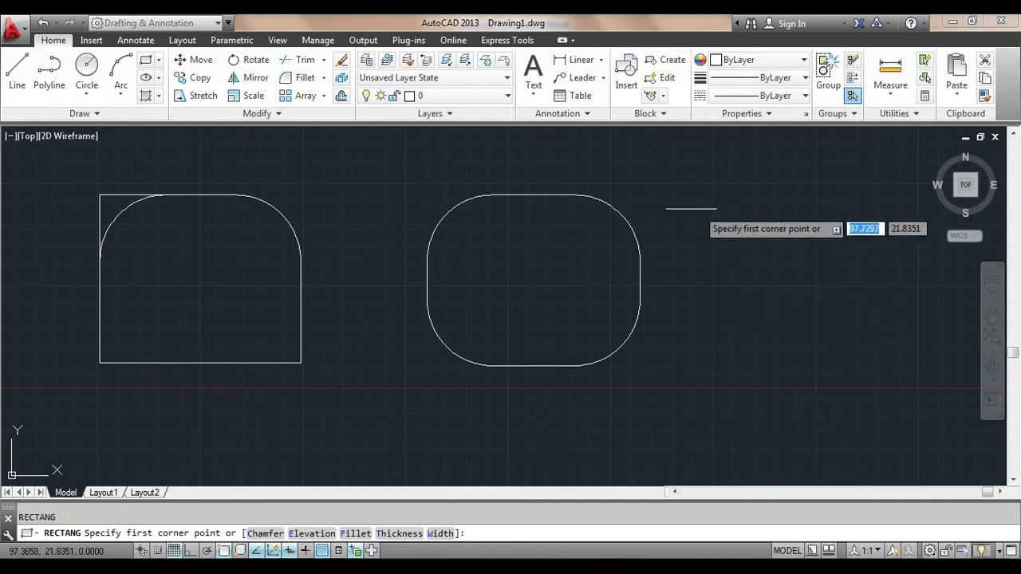
left_click(679, 201)
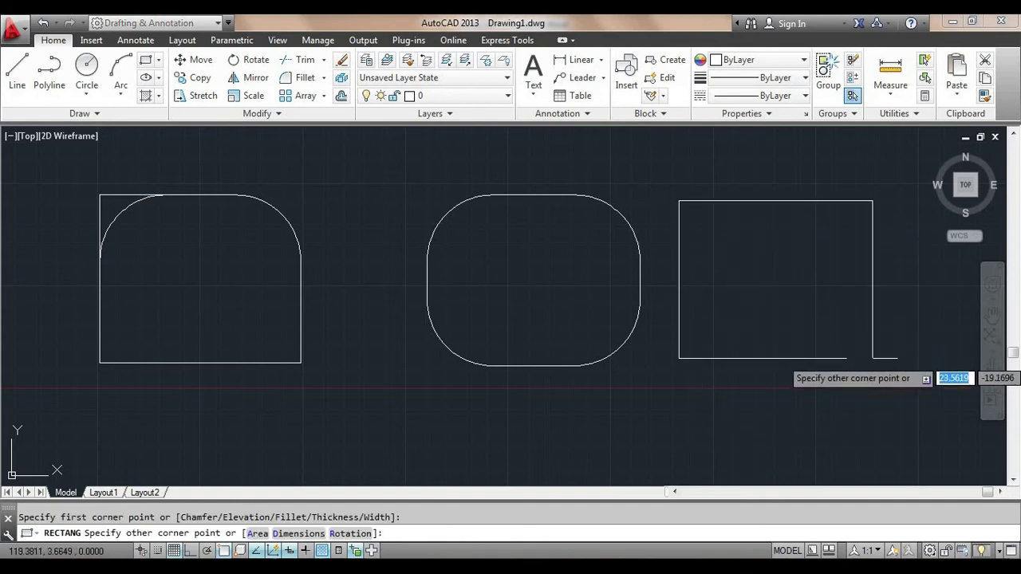
left_click(873, 358)
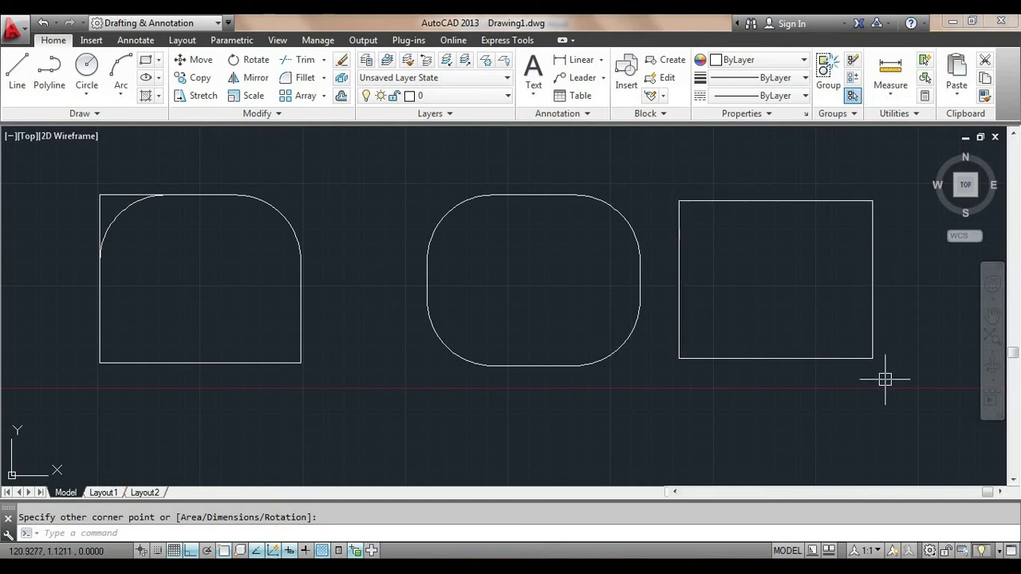
type("f")
key("Return")
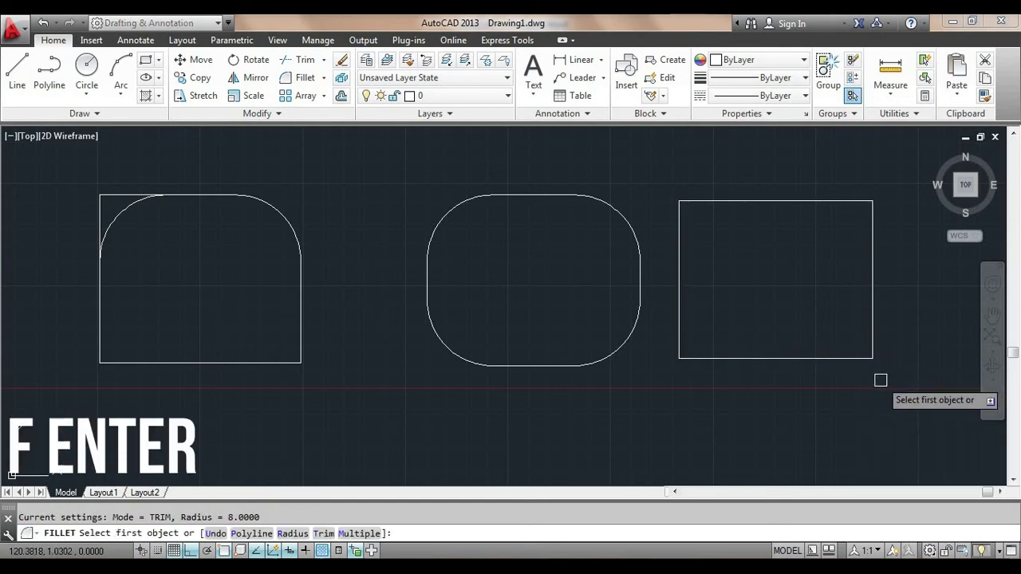
left_click(787, 201)
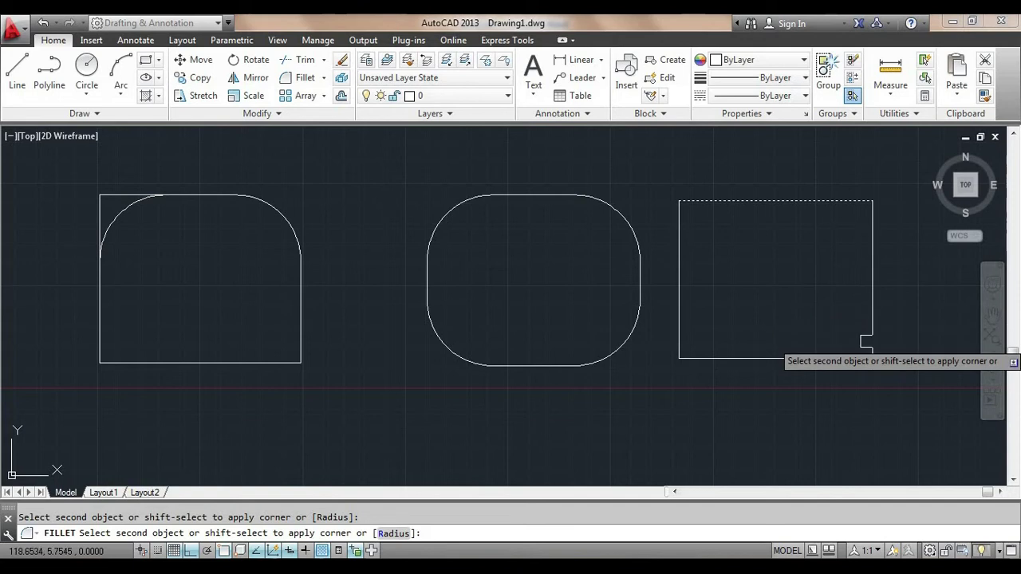
key("Escape")
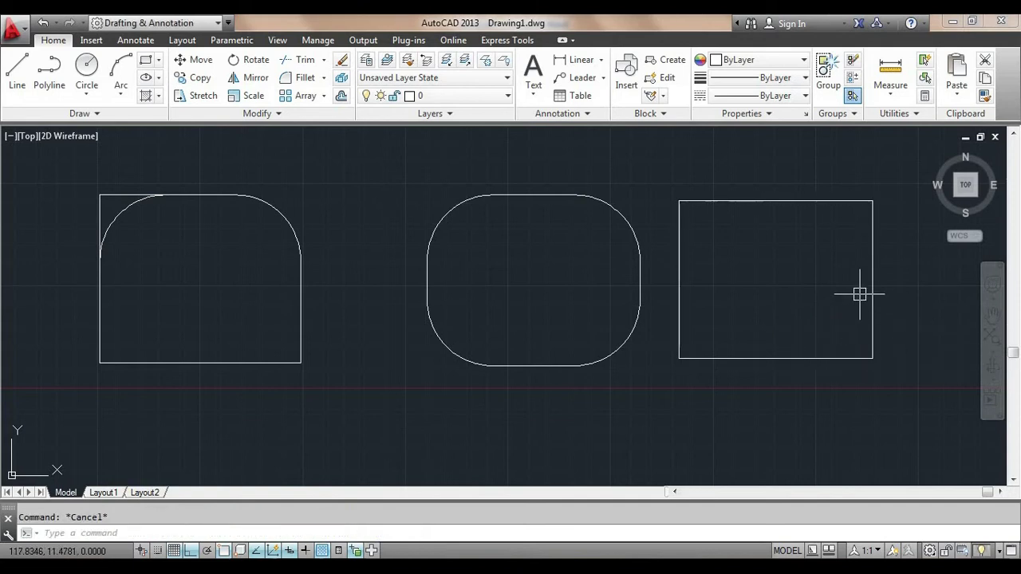
type("f")
key("Return")
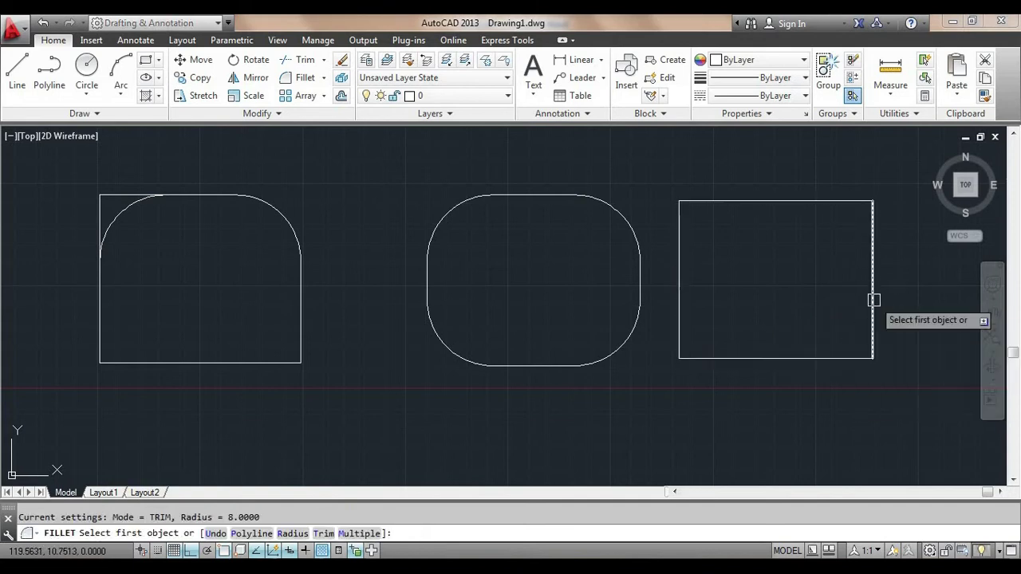
left_click(799, 201)
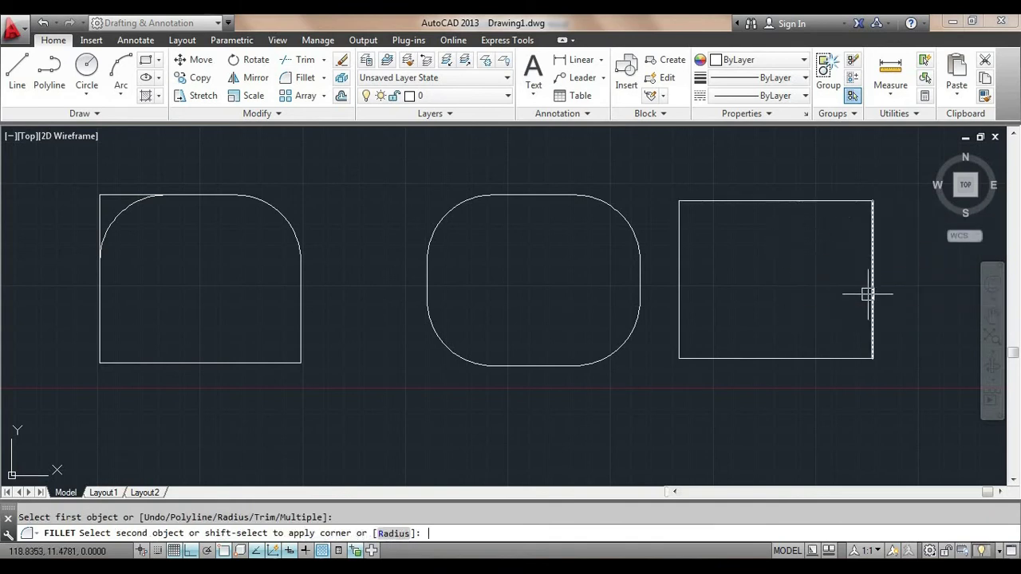
key("Escape")
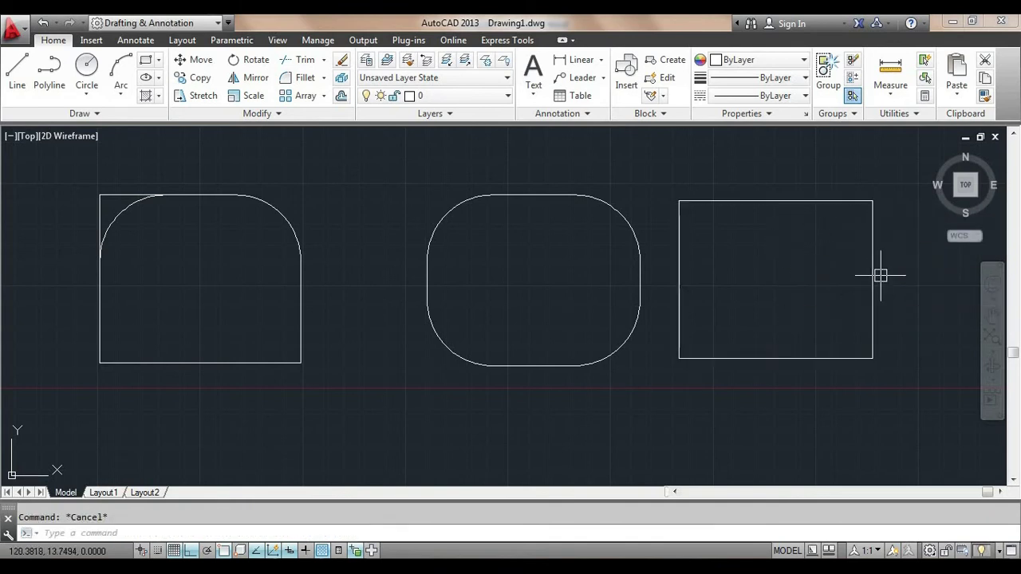
Step: Round all four corners of the third rectangle one by one in a single Fillet run with the Multiple option, radius 8
type("f")
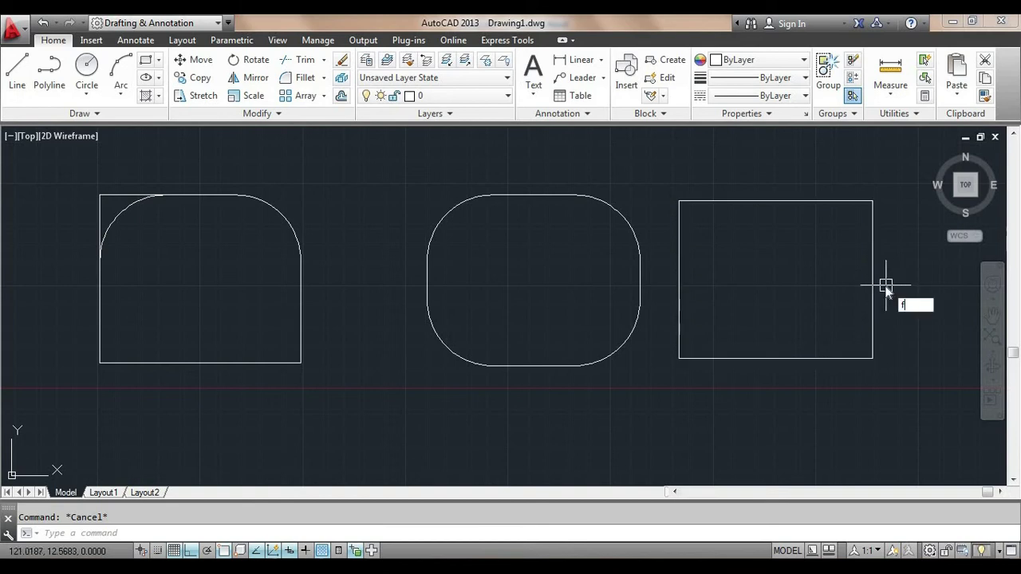
key("Return")
type("m")
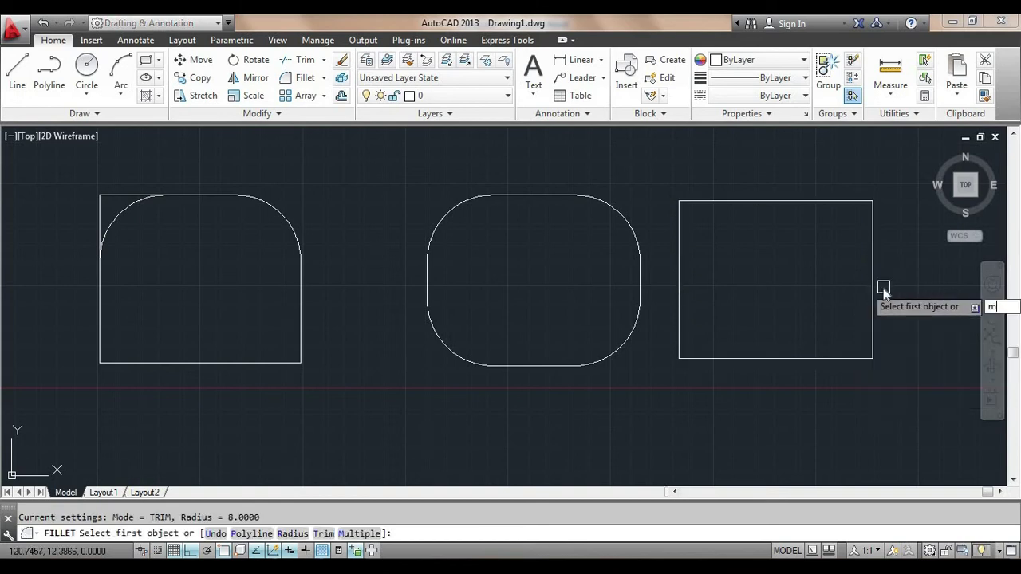
key("Return")
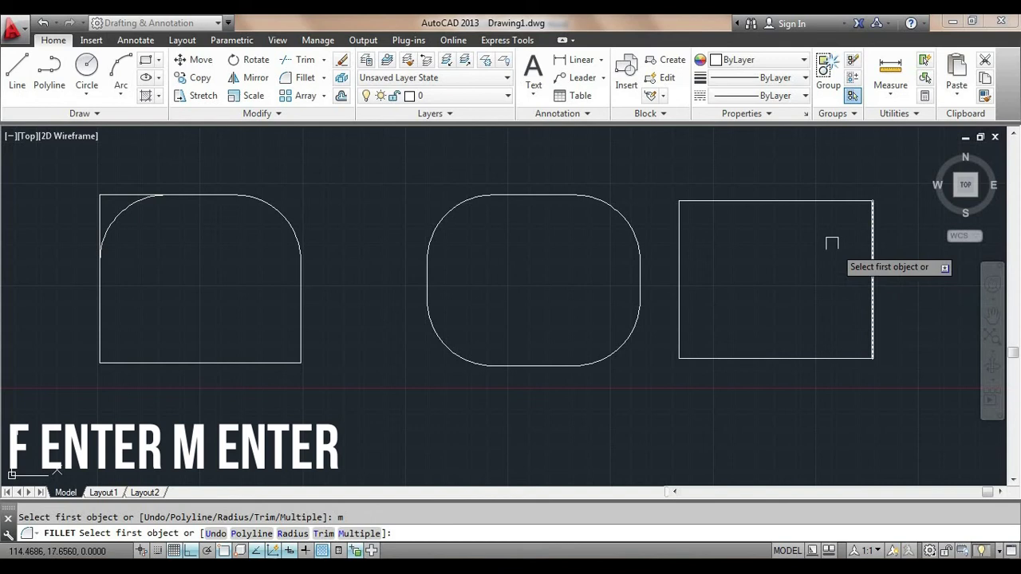
left_click(802, 200)
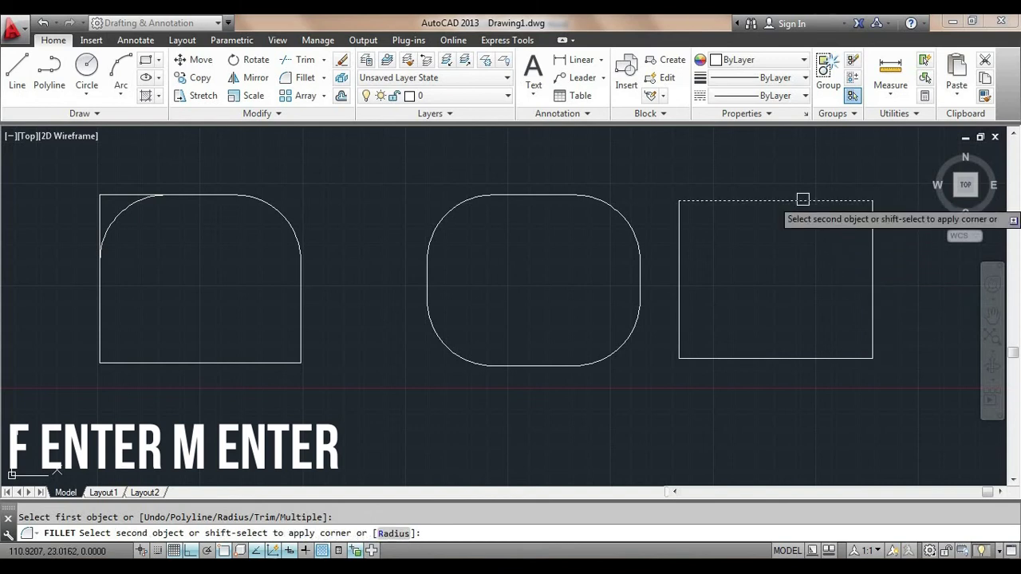
left_click(869, 256)
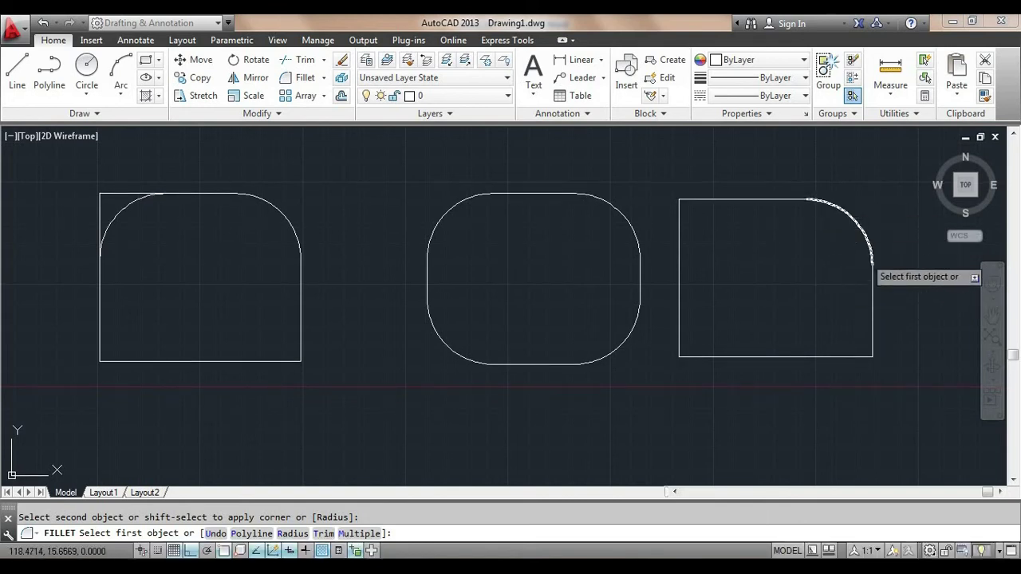
left_click(871, 338)
left_click(833, 356)
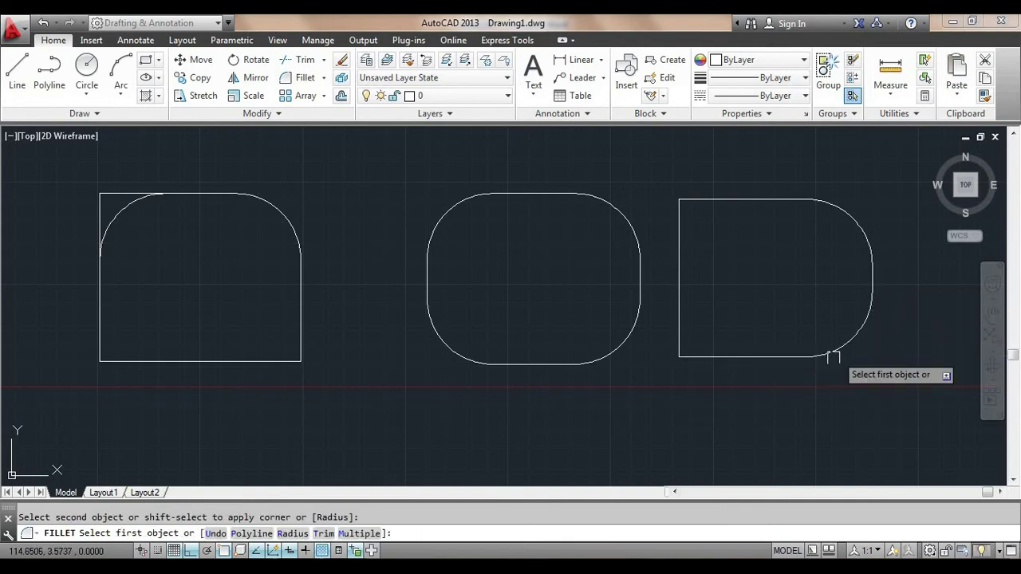
left_click(707, 357)
left_click(679, 335)
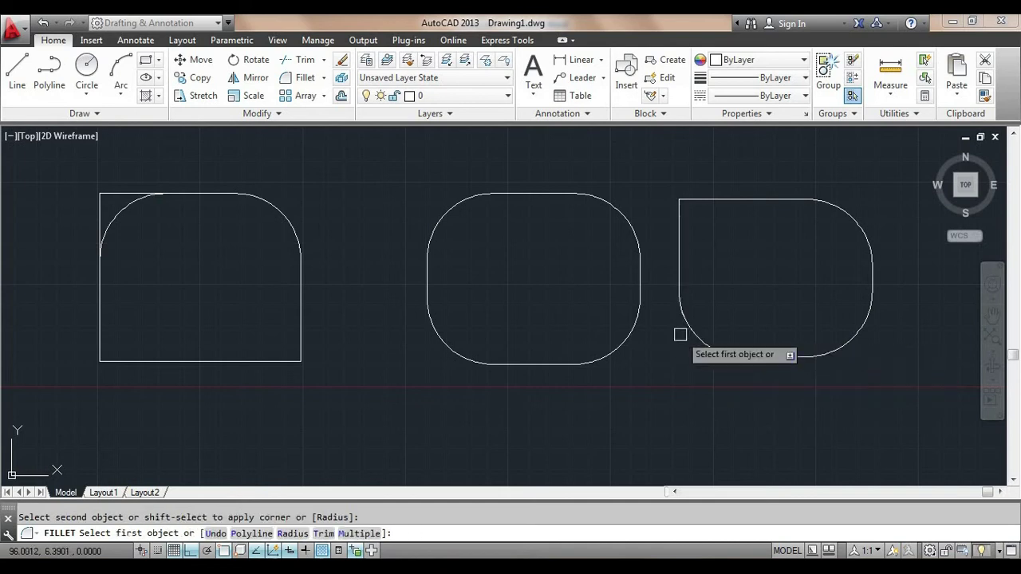
left_click(679, 228)
left_click(721, 200)
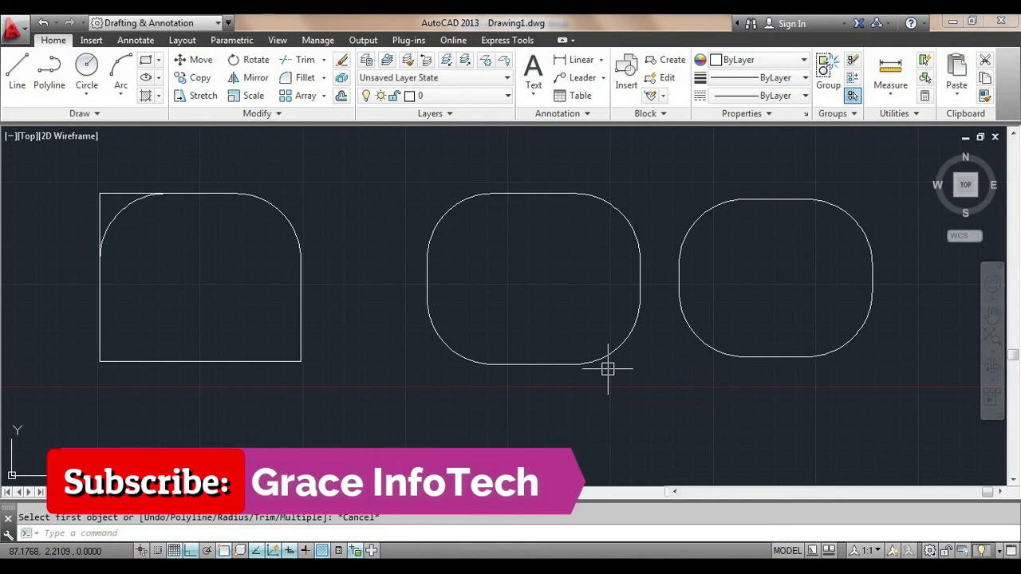
key("Escape")
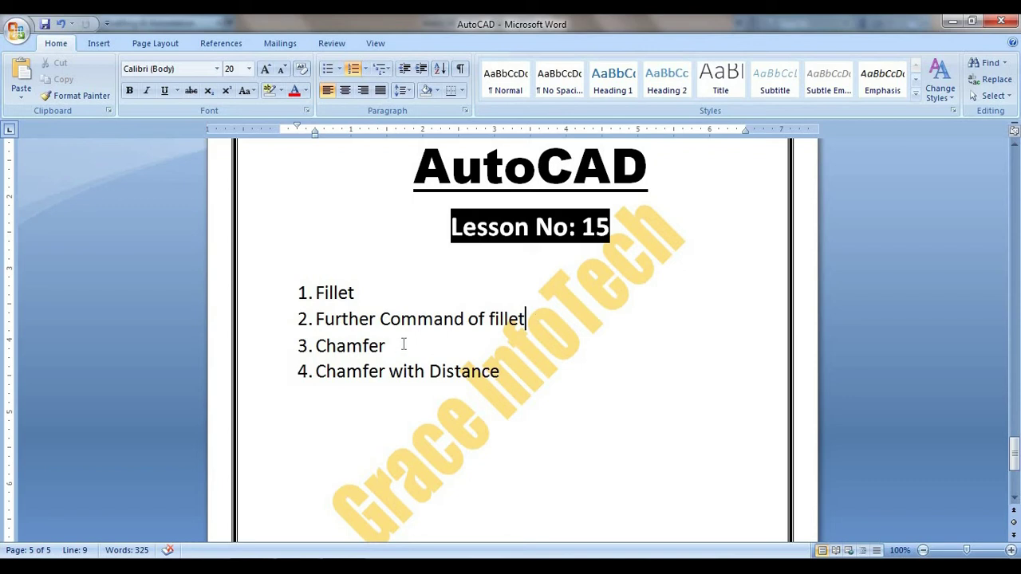
Step: Return to the AutoCAD drawing and erase all the shapes in it
left_click(435, 358)
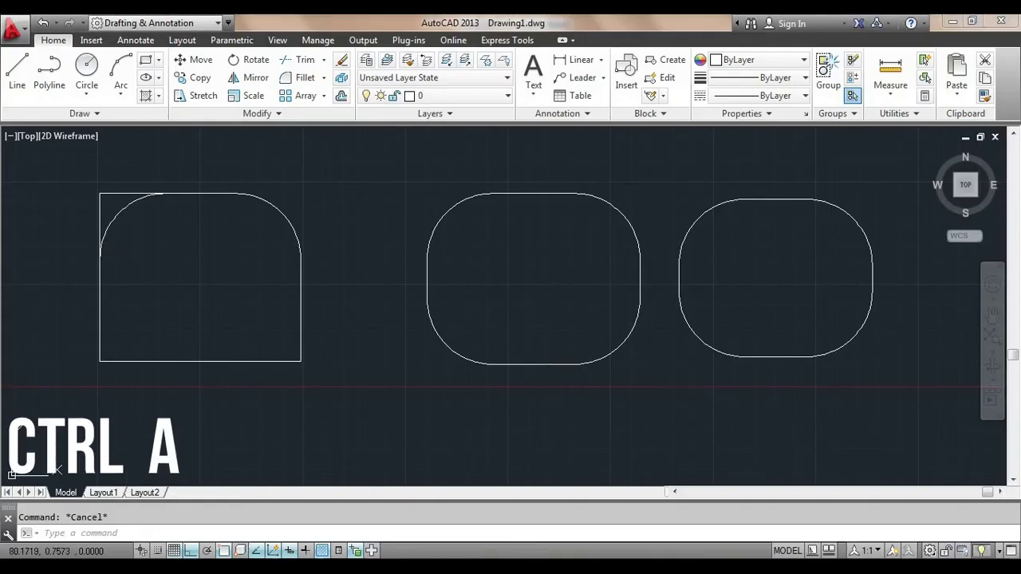
key("ctrl+a")
key("Delete")
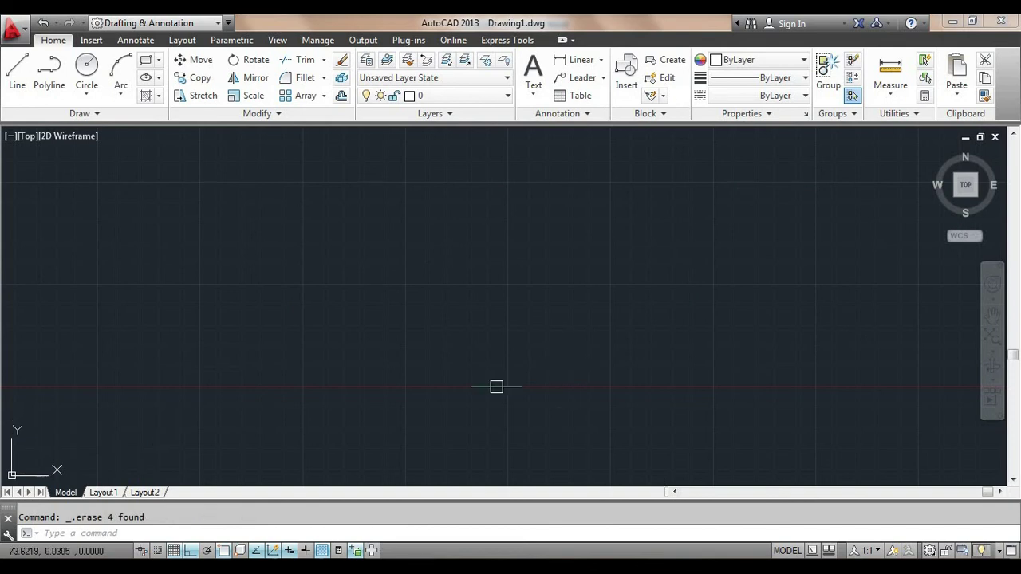
Step: Draw a rectangle about 24 by 19 in the left half of the empty drawing by picking two opposite corners
type("re")
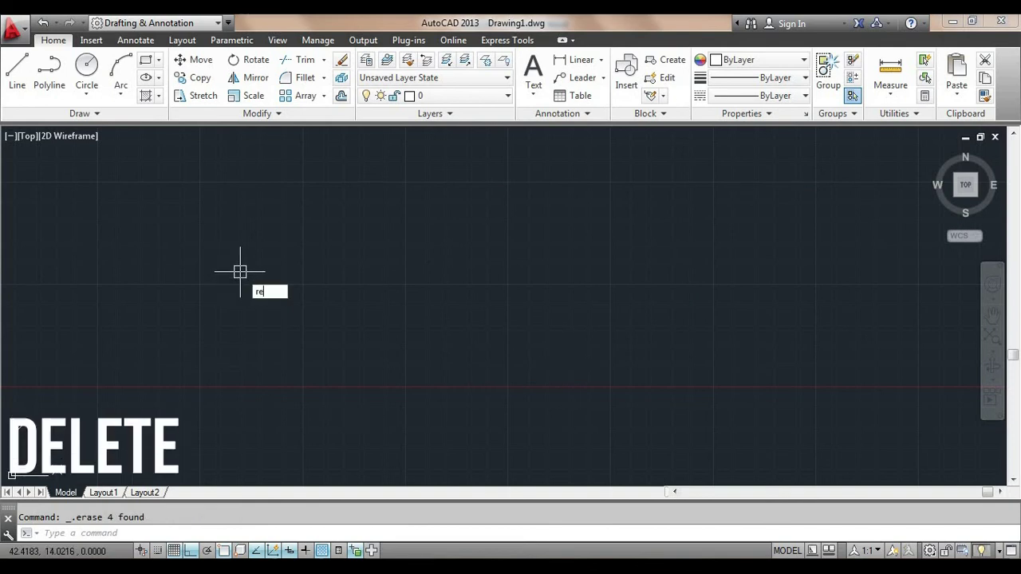
type("c")
key("Return")
left_click(223, 192)
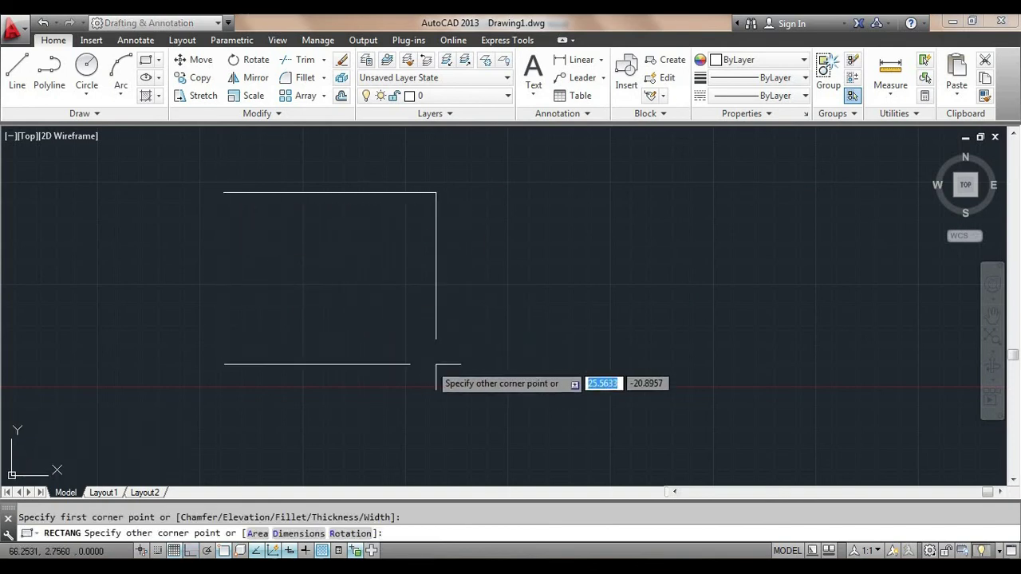
left_click(423, 347)
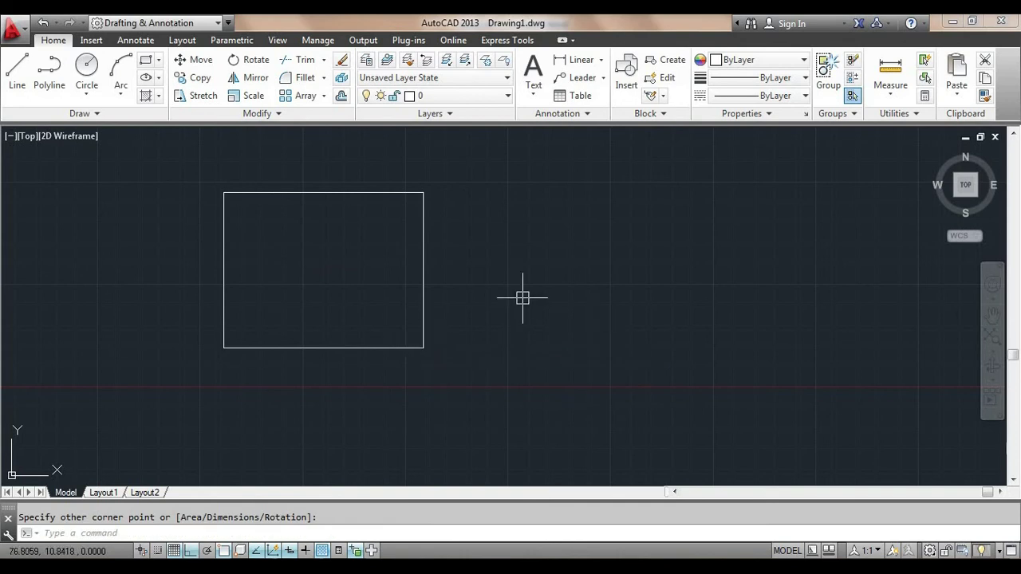
Step: Draw a second rectangle about 25 by 19 to the right of the first, with their top edges roughly level
type("rec")
key("Return")
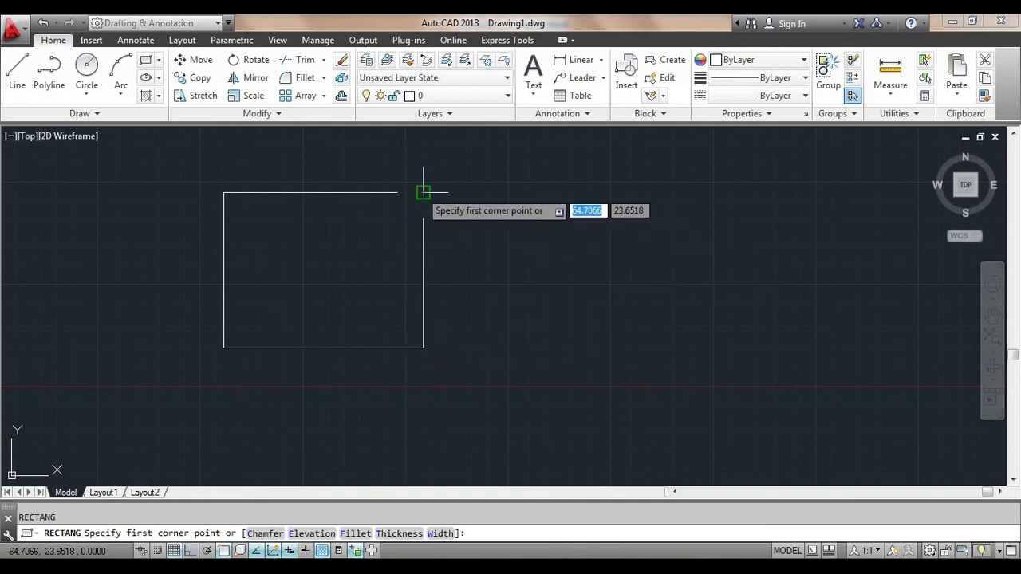
left_click(535, 193)
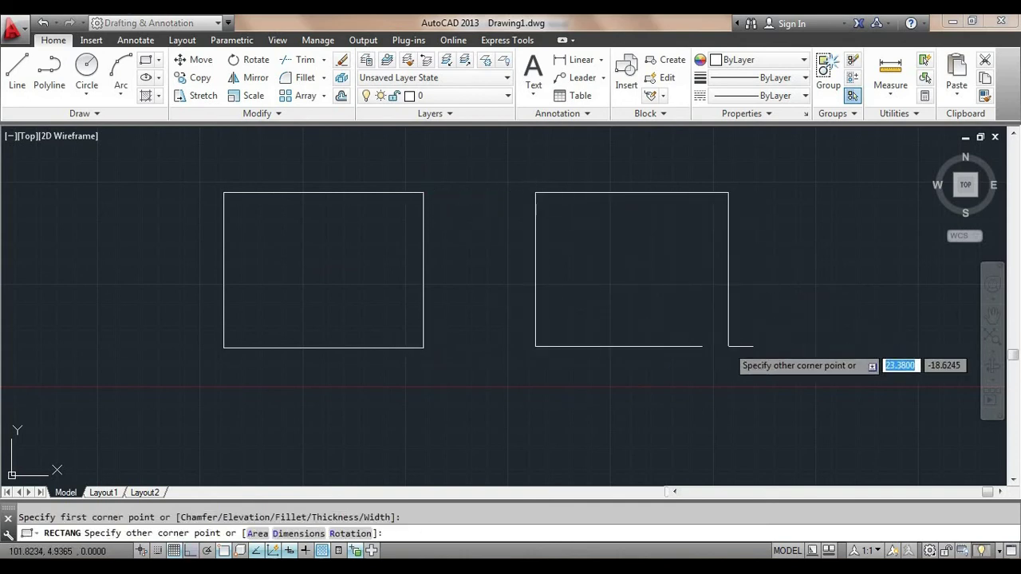
left_click(740, 349)
middle_click_drag(610, 384, 558, 397)
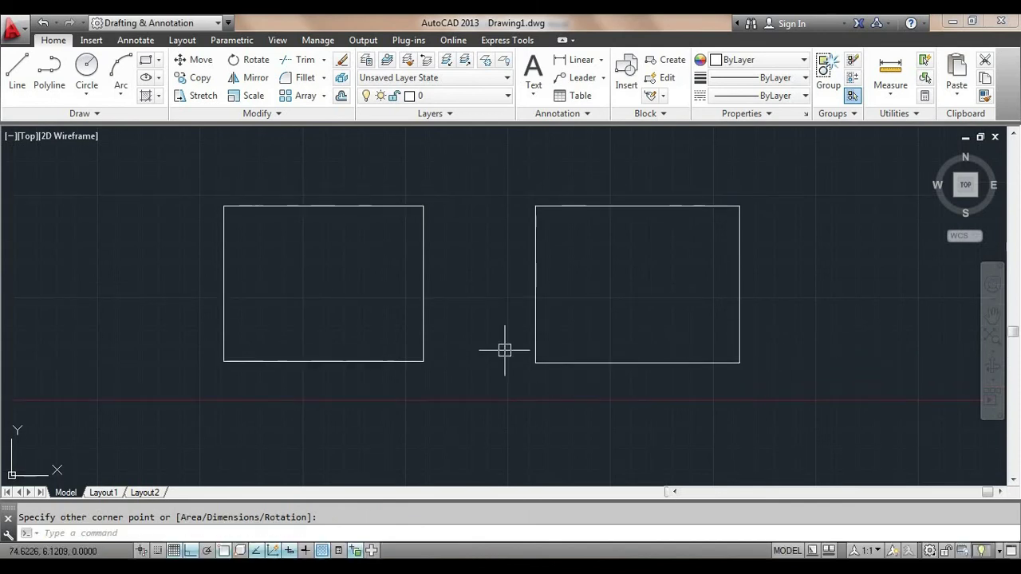
mouse_move(487, 346)
middle_mouse_down()
mouse_move(475, 324)
mouse_move(465, 356)
middle_mouse_up()
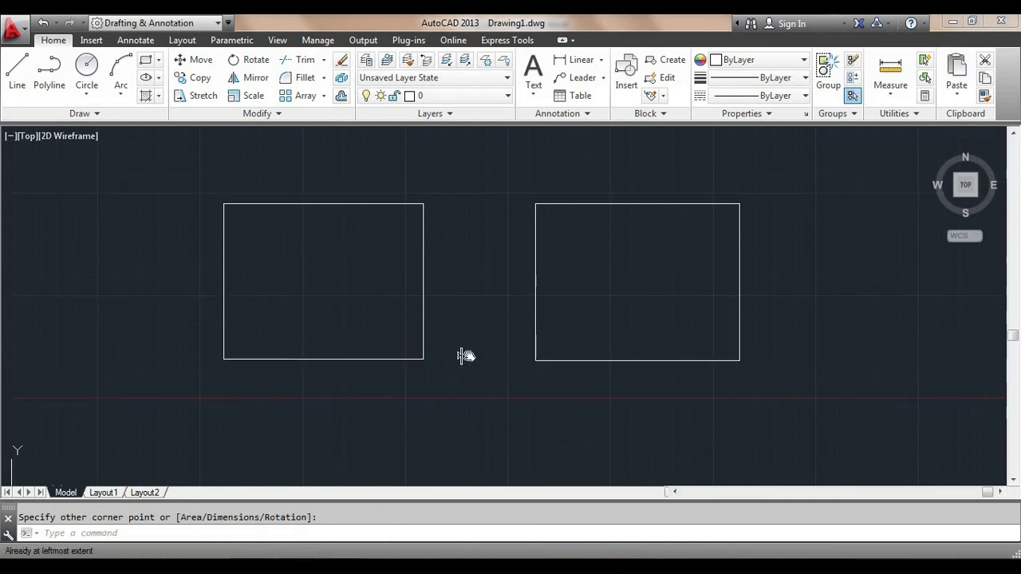
key("Escape")
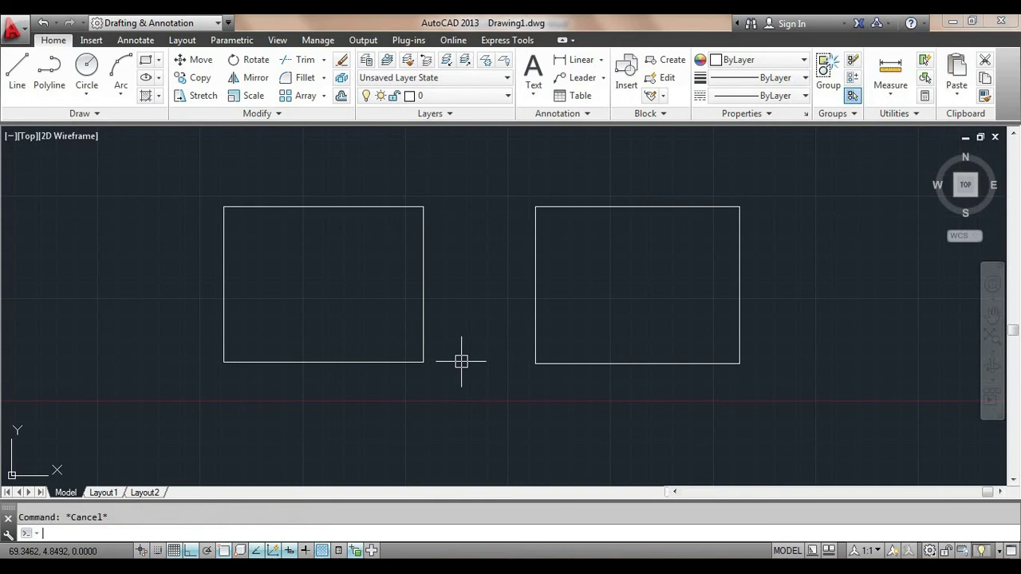
Step: Chamfer the lower-right corner of the left rectangle, keeping Trim mode and both distances at 5
left_click(324, 77)
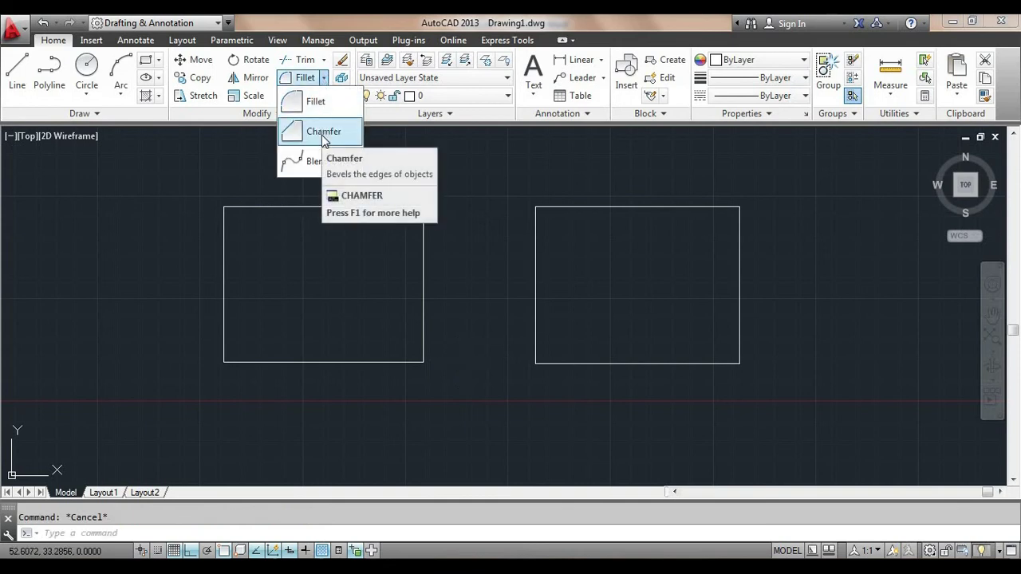
left_click(489, 146)
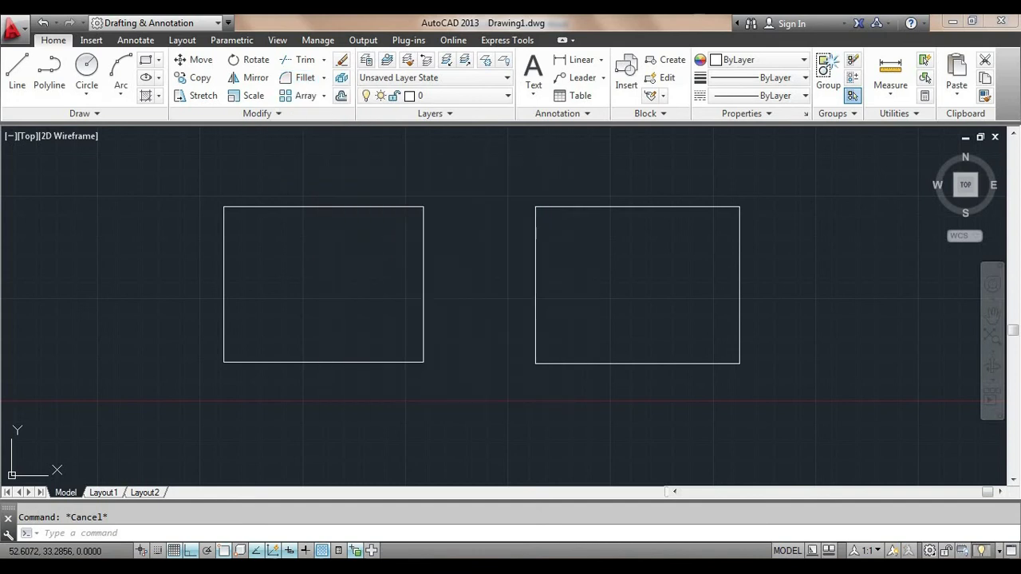
type("CHa")
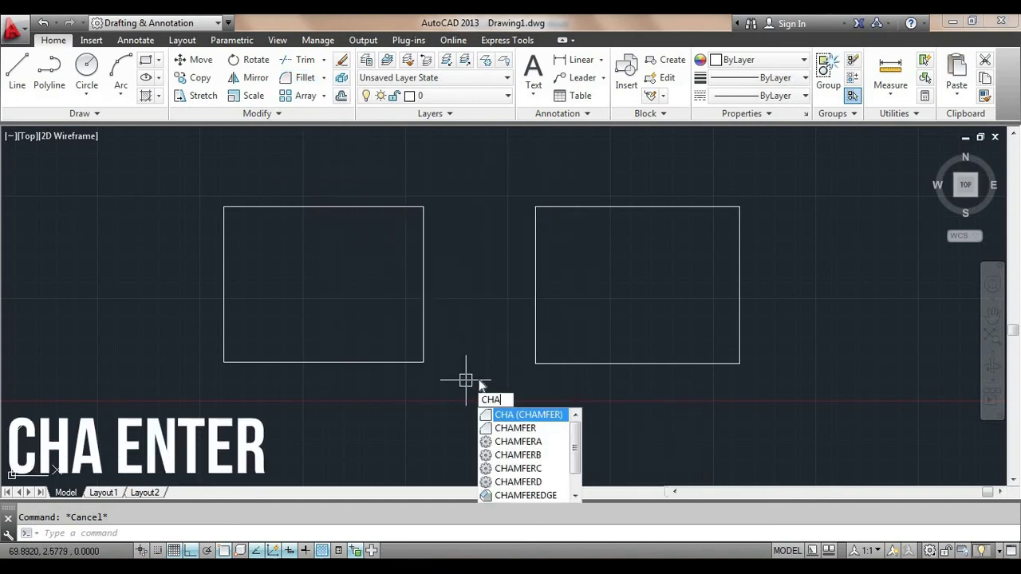
key("Return")
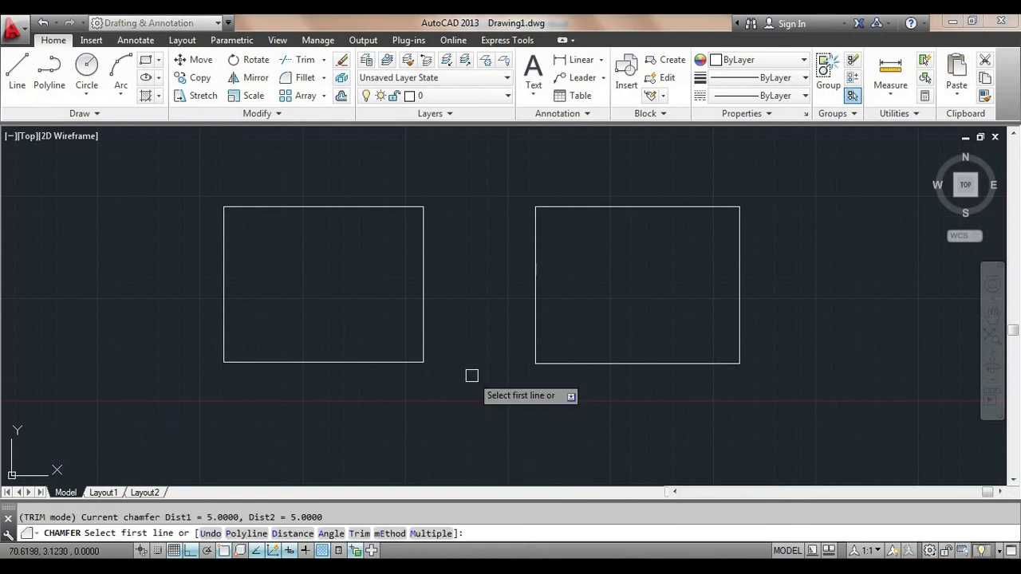
left_click(423, 327)
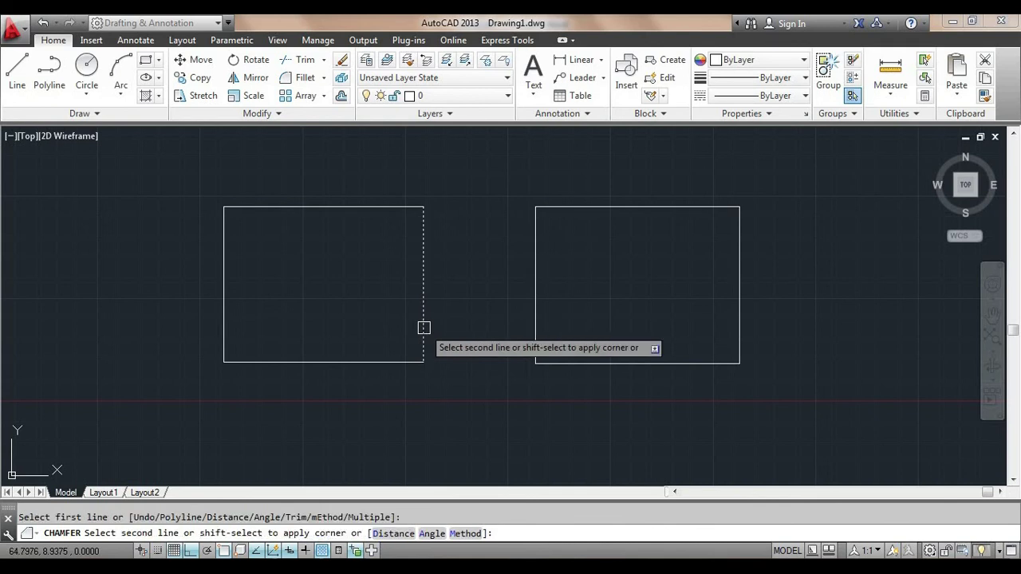
left_click(388, 361)
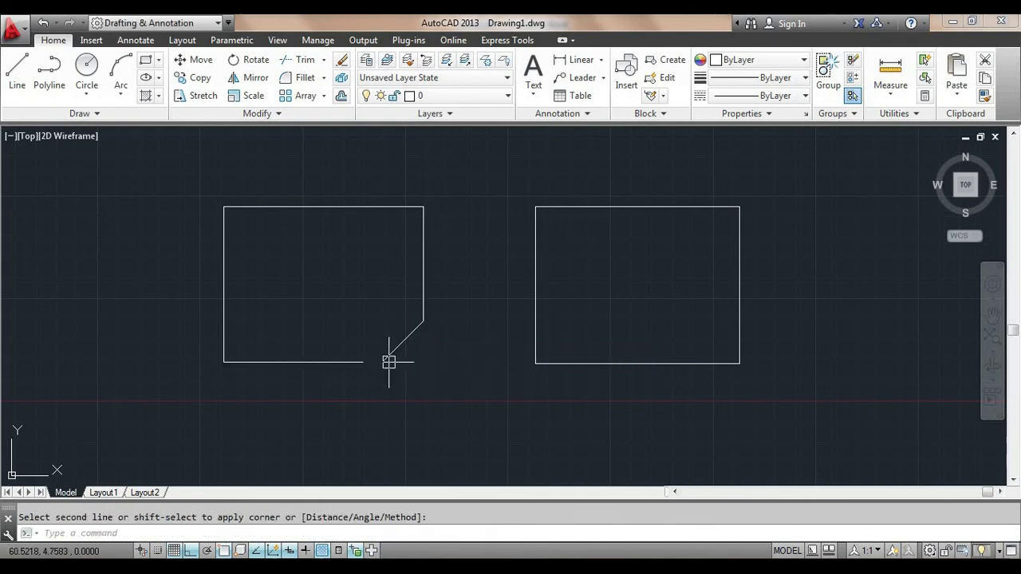
mouse_move(419, 342)
middle_mouse_down()
mouse_move(418, 320)
mouse_move(418, 353)
middle_mouse_up()
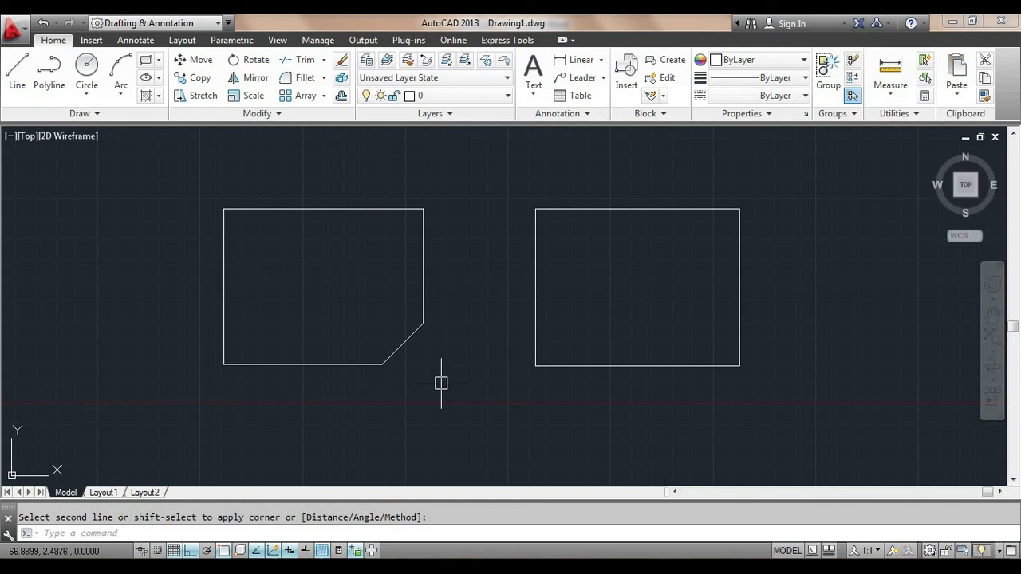
key("Escape")
Step: Set both chamfer distances to 10 and chamfer the lower-right corner of the right rectangle
type("CHA")
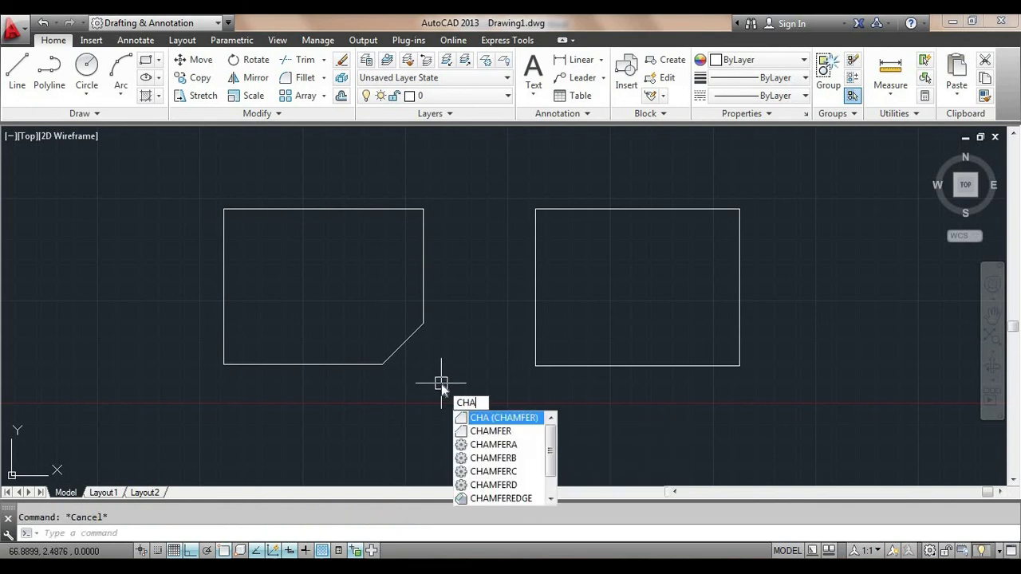
key("Return")
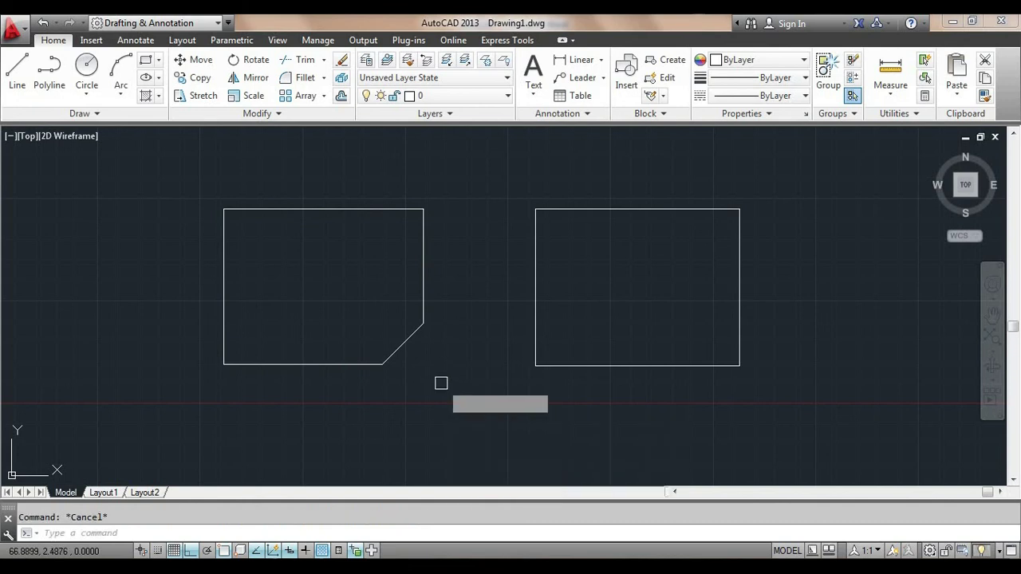
type("d")
key("Return")
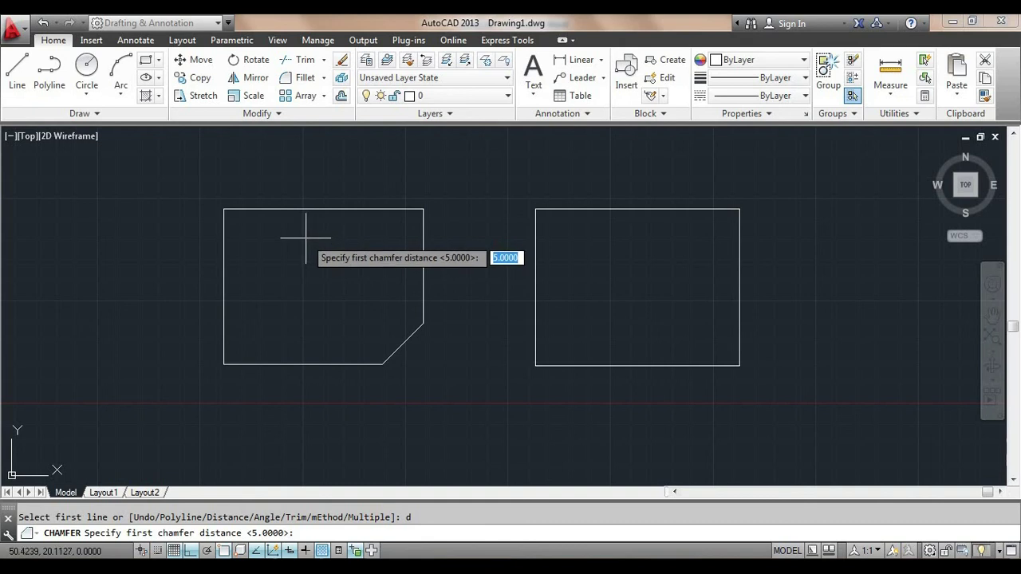
middle_click_drag(577, 317, 579, 306)
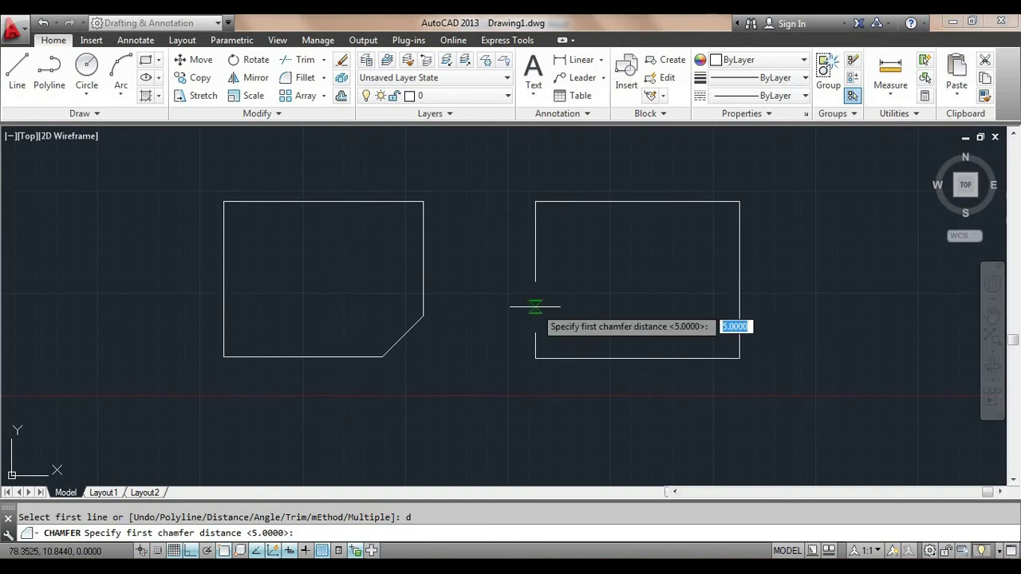
type("1")
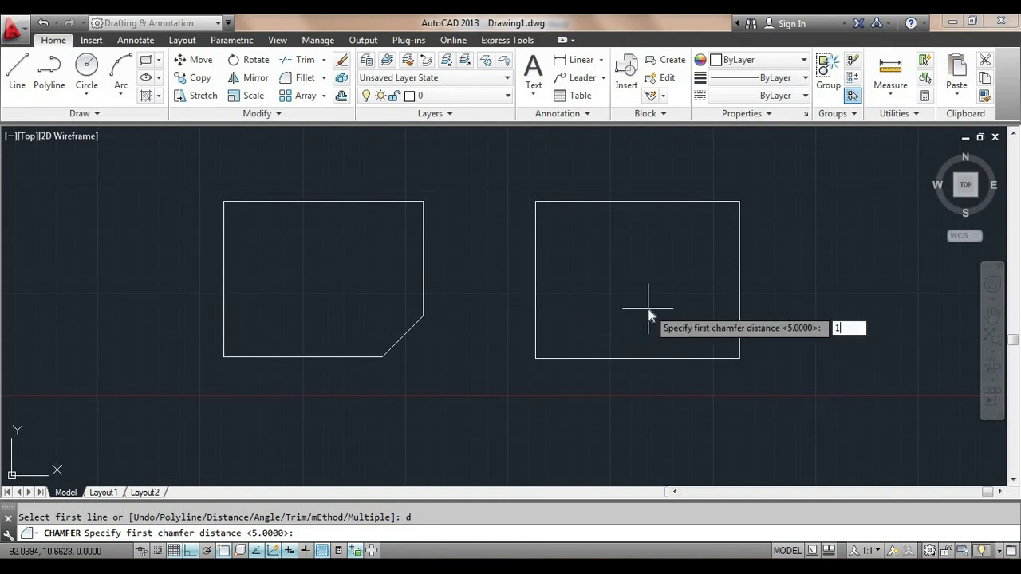
type("0")
key("Return")
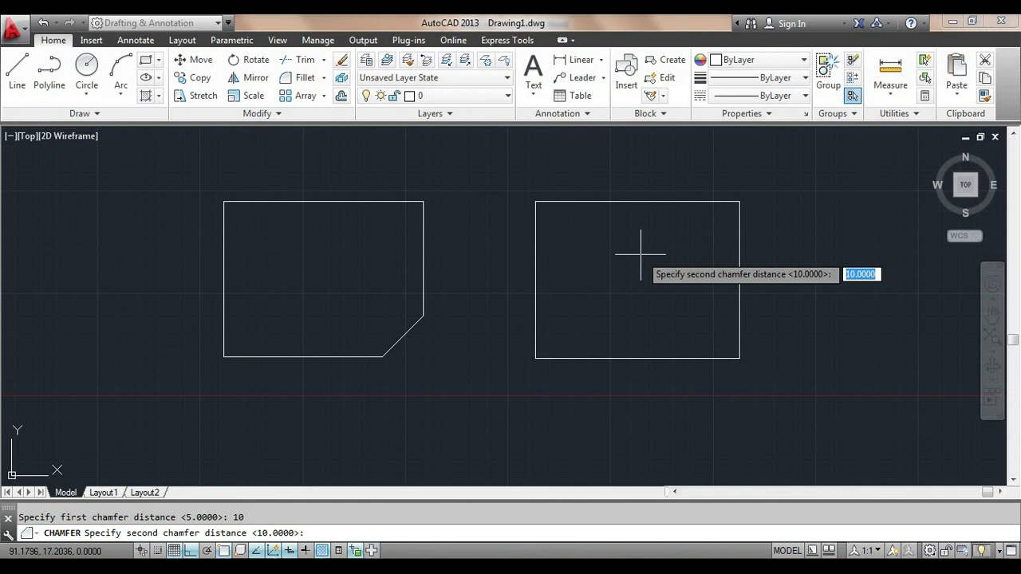
type("10")
key("Return")
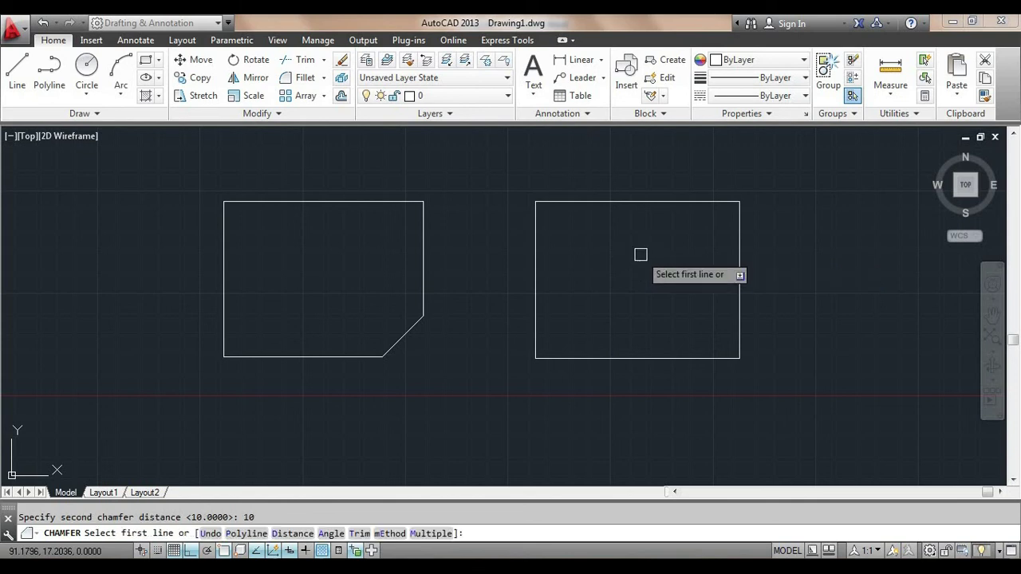
left_click(739, 327)
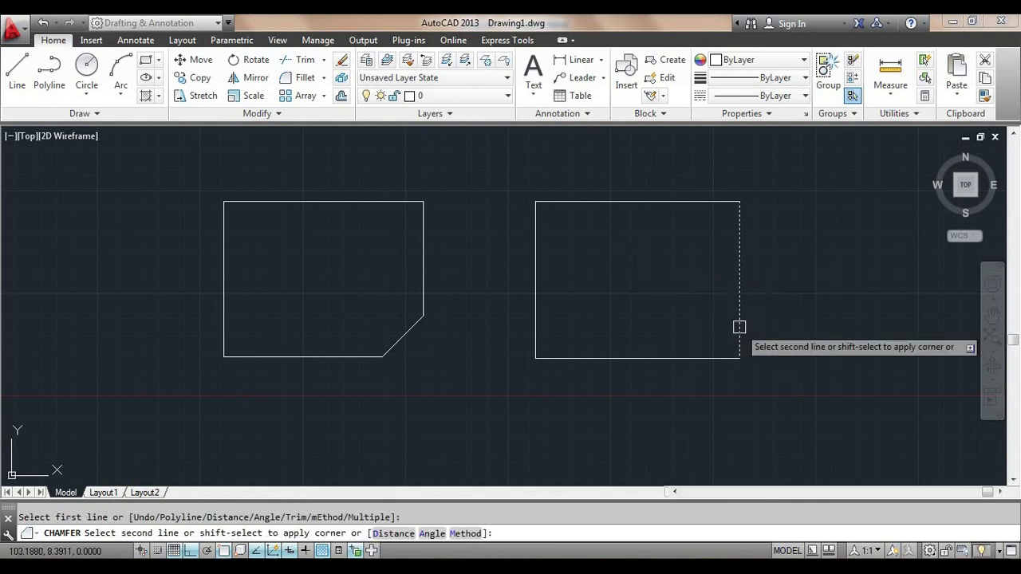
left_click(695, 358)
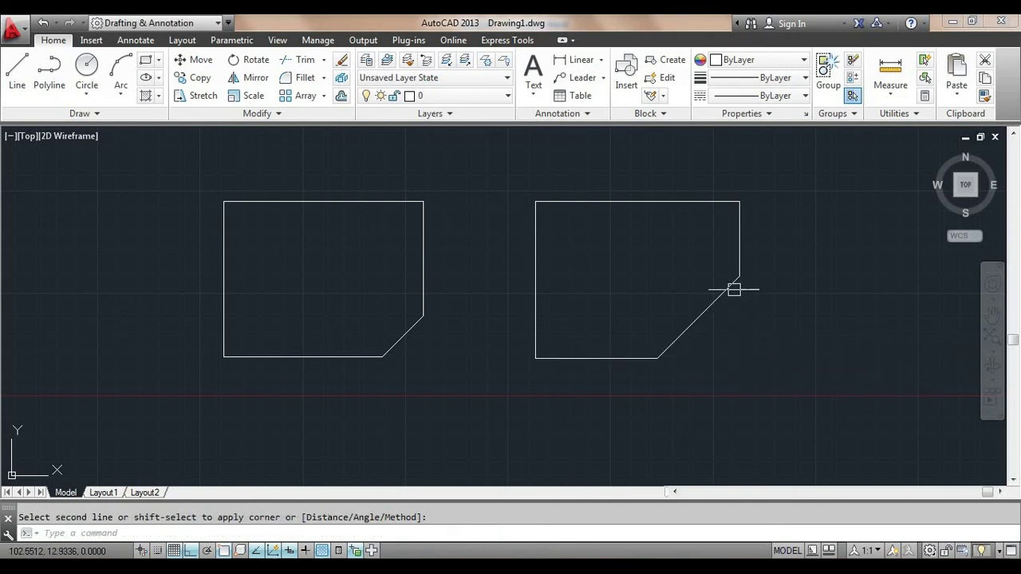